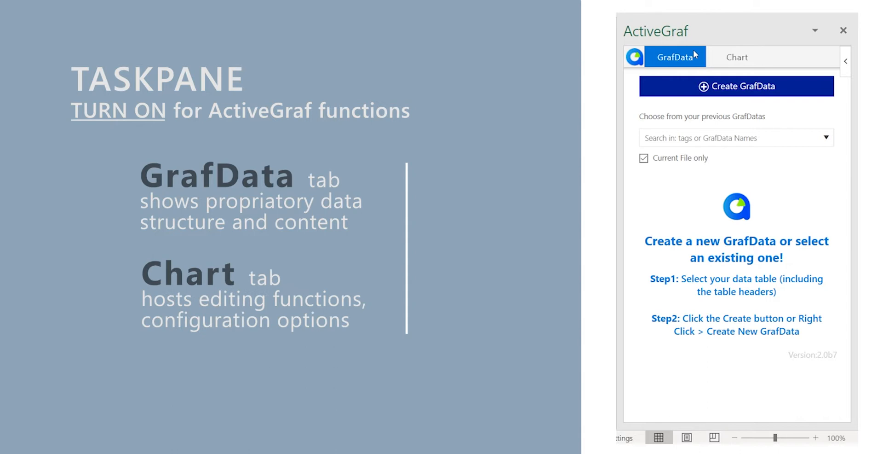
View the ActiveGraf chart configuration options and return to the GrafData view
click(740, 58)
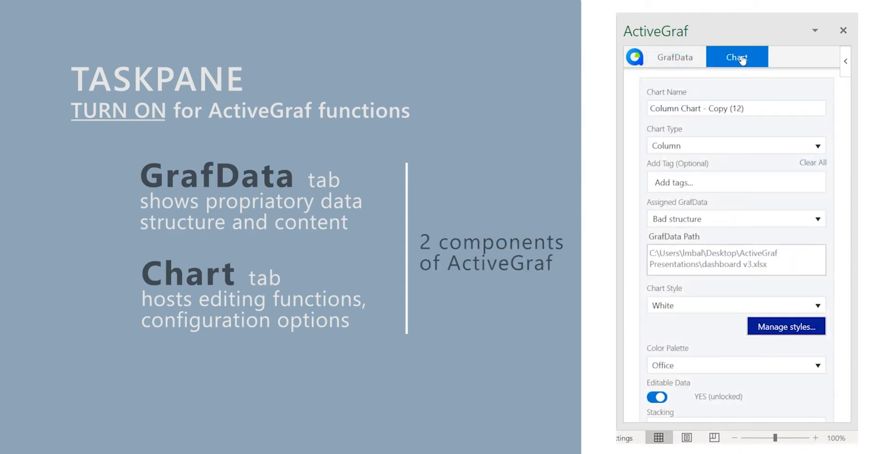
click(685, 59)
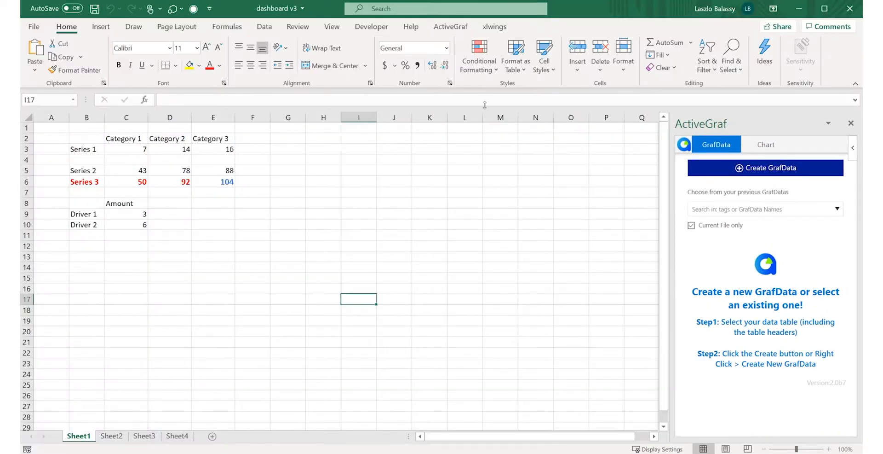
Close the ActiveGraf task pane and reopen it
click(462, 31)
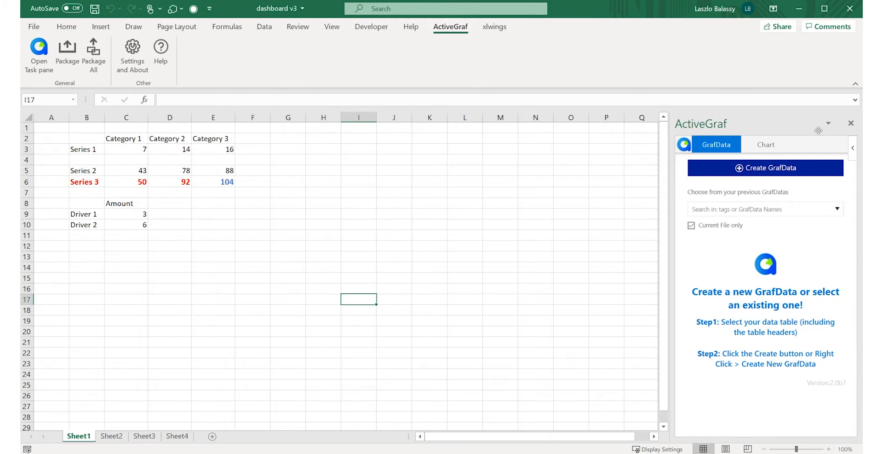
click(851, 123)
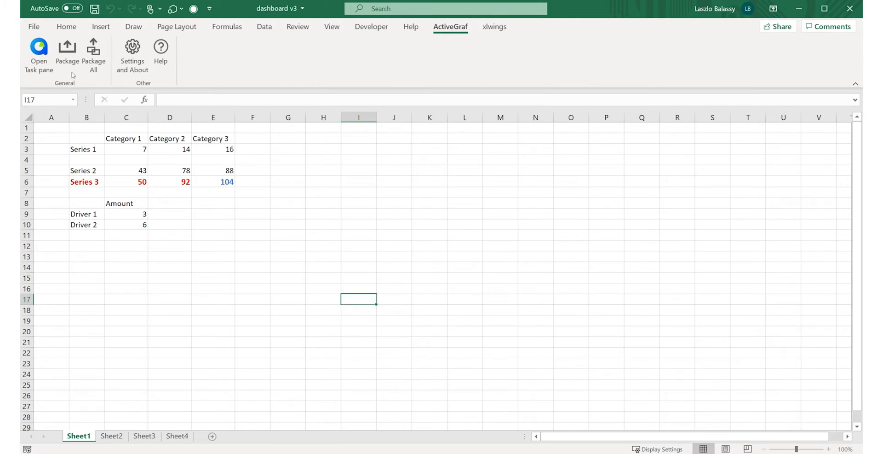
click(39, 54)
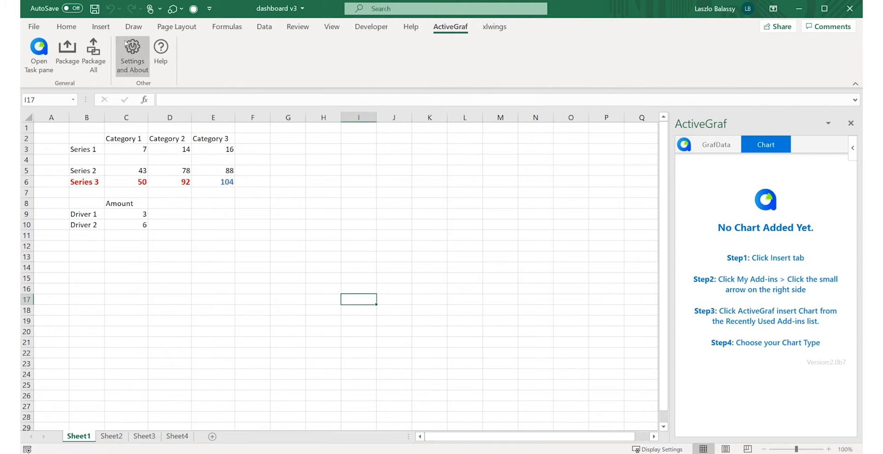
Look through the recently used add-ins for ActiveGraf's Insert Chart entry and dismiss the list without inserting anything
click(104, 27)
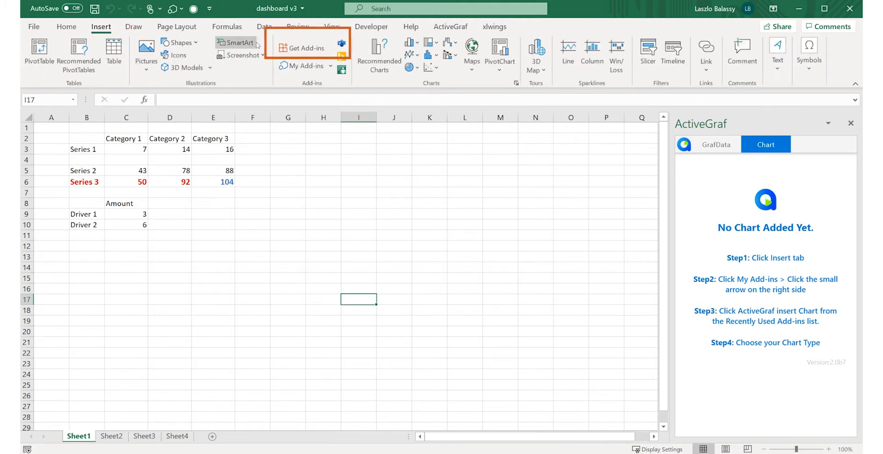
click(331, 66)
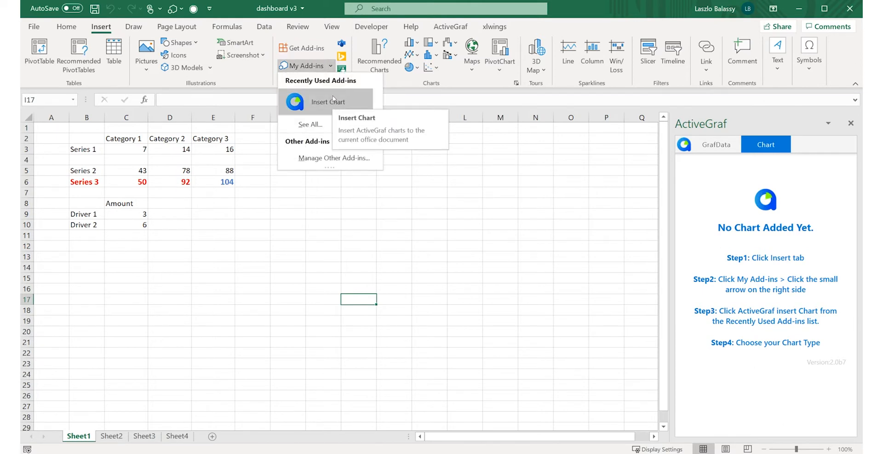
right_click(329, 159)
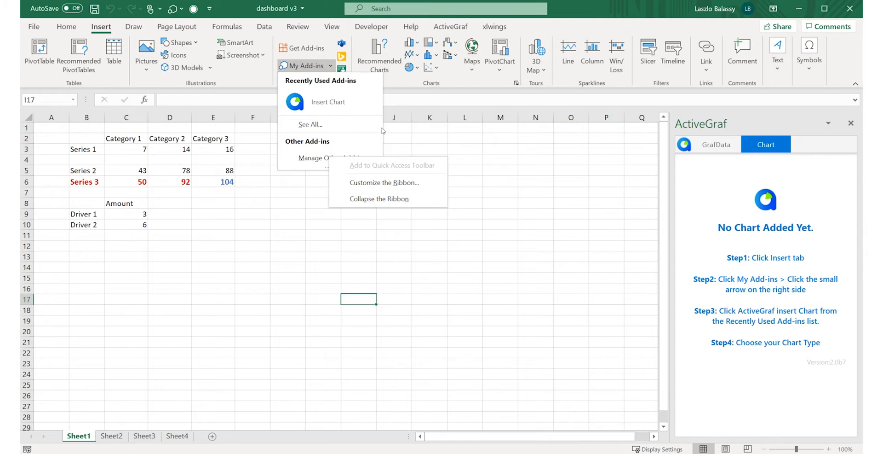
click(416, 138)
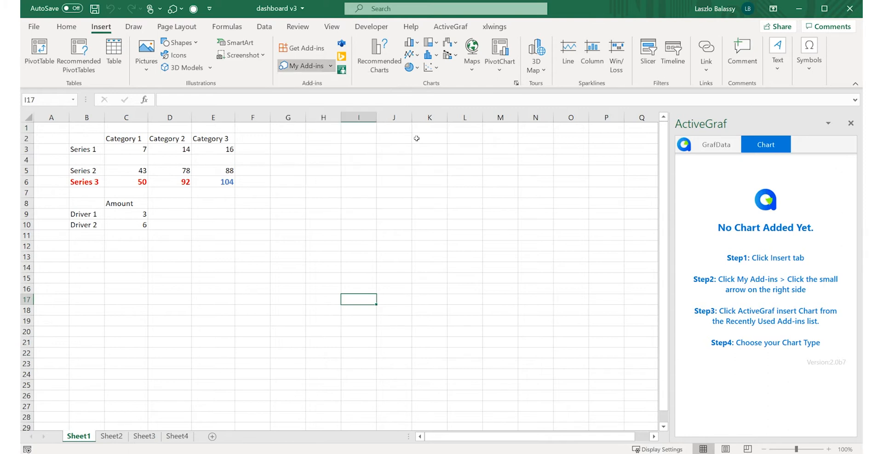
click(180, 9)
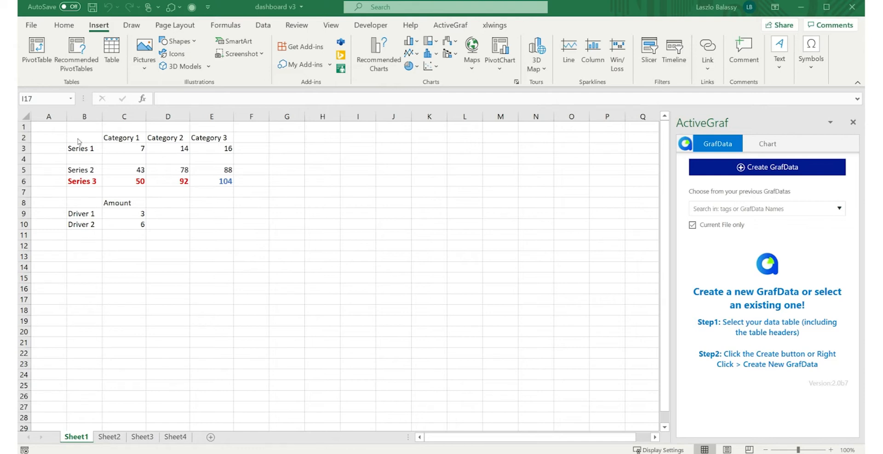
Create a GrafData named "Webinar1" from the range B2:E6 on Sheet1
drag(79, 140, 224, 181)
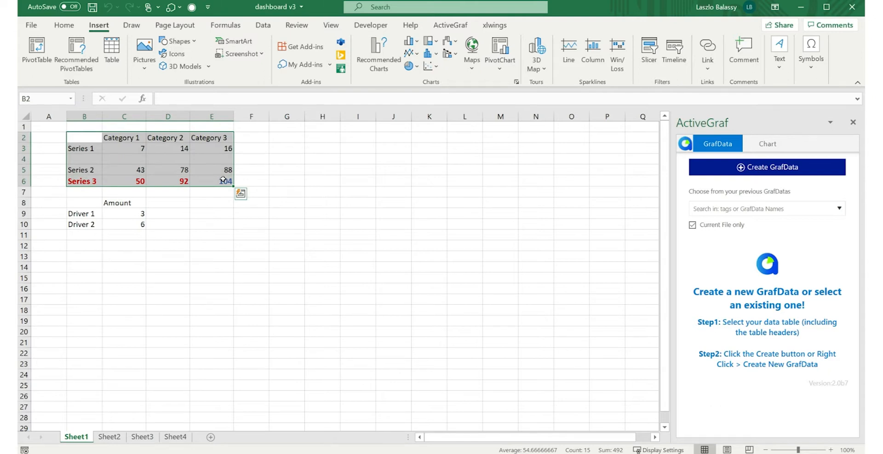
click(789, 170)
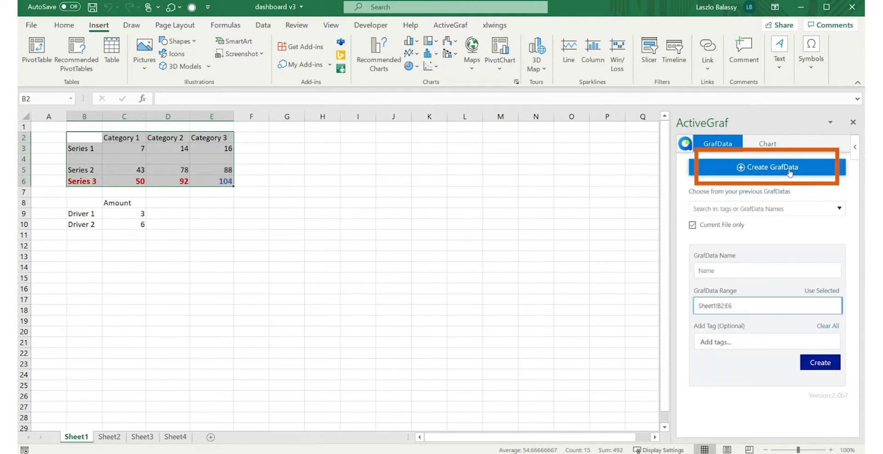
click(760, 274)
text(Webinar1)
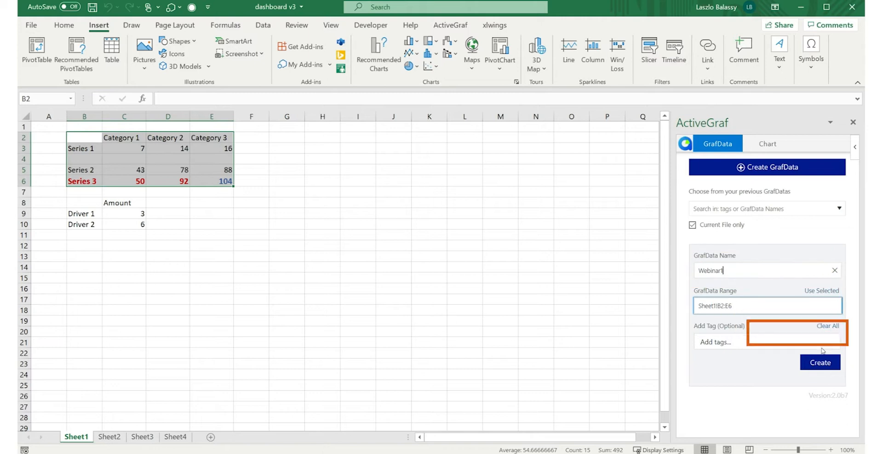
click(826, 362)
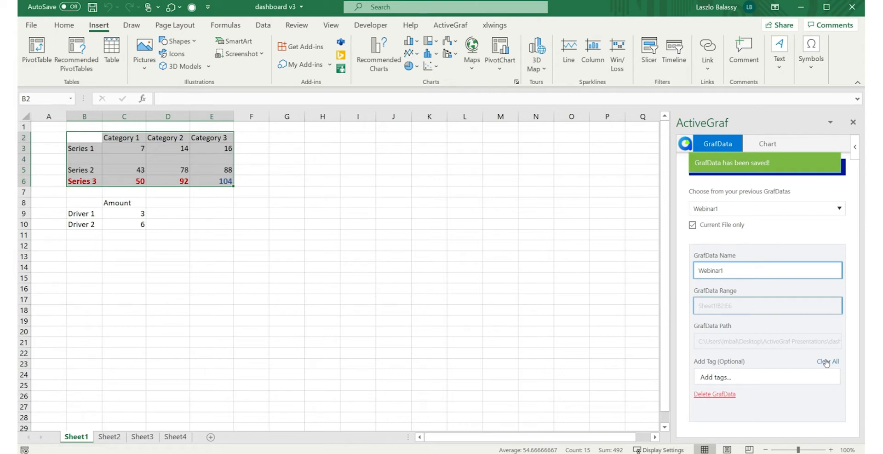
Inspect the category headers in row 2 and the series names in column B of the Sheet1 data table
click(248, 170)
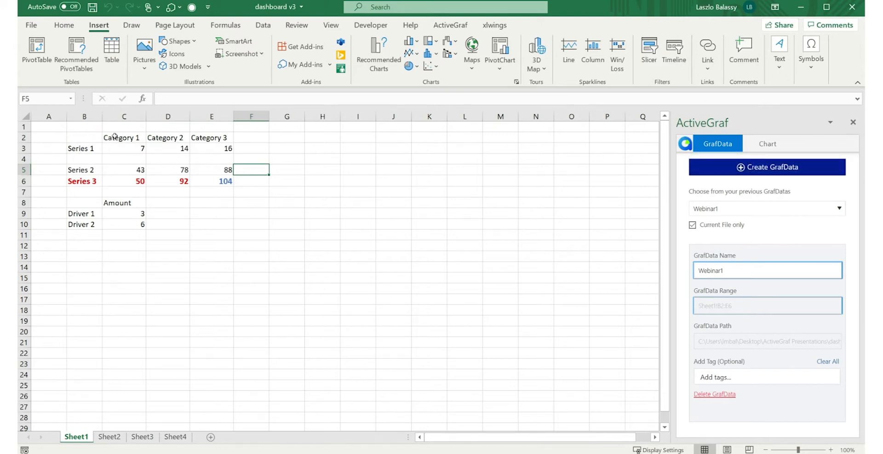
click(115, 137)
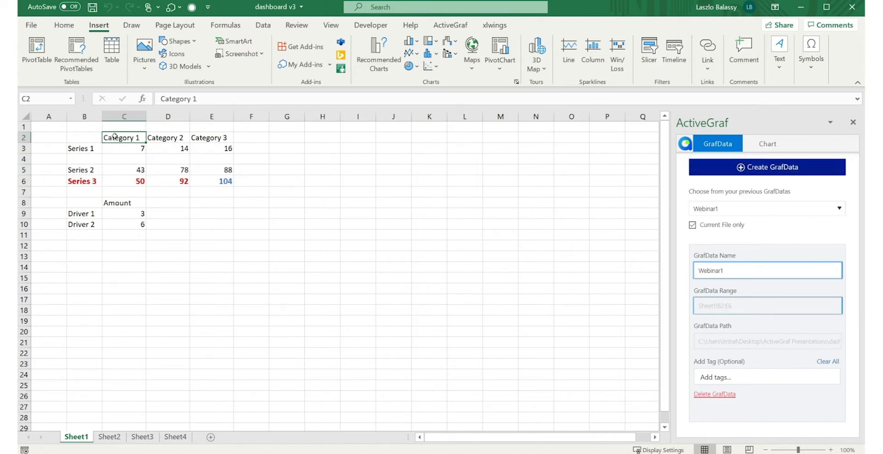
click(88, 147)
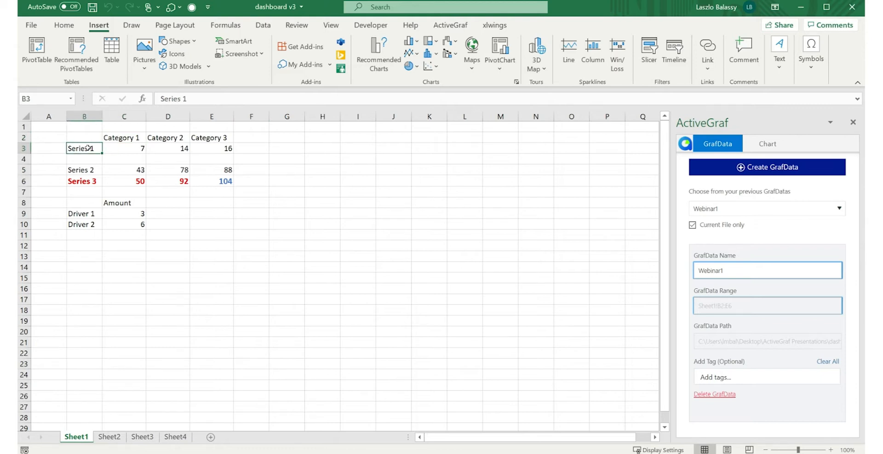
click(125, 147)
drag(94, 138, 116, 145)
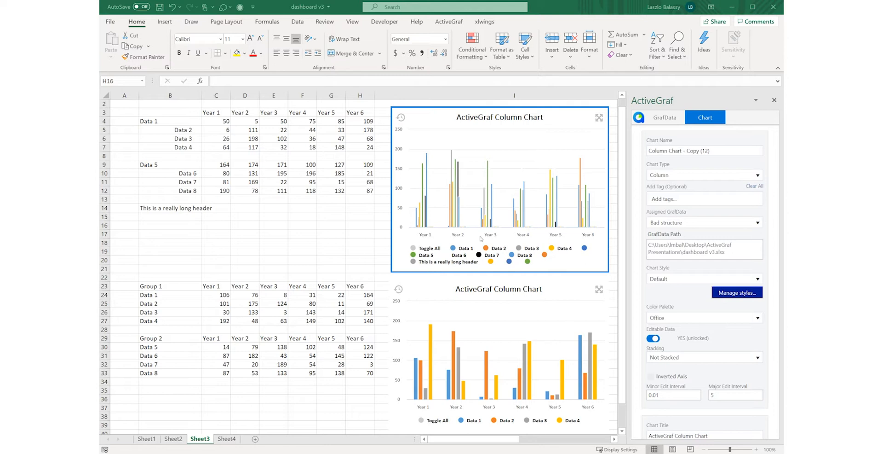
Examine the upper column chart's settings and its list of series names and ranges on Sheet3
scroll(727, 377, down, 5)
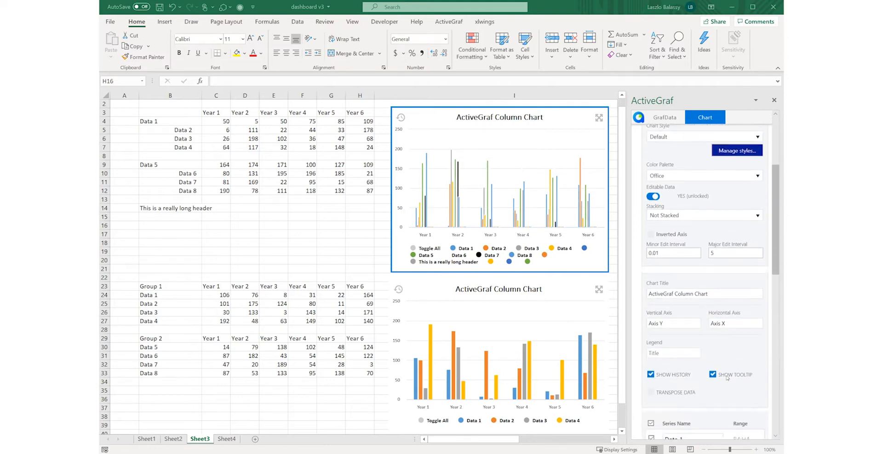
scroll(727, 377, down, 5)
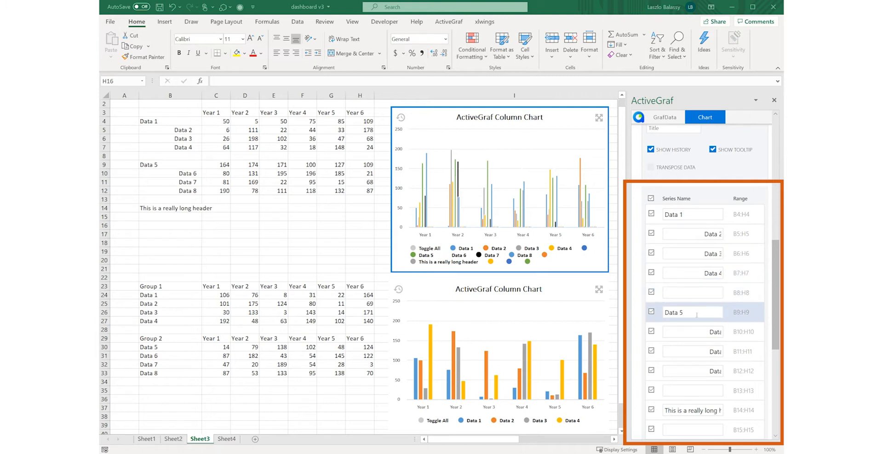
click(710, 332)
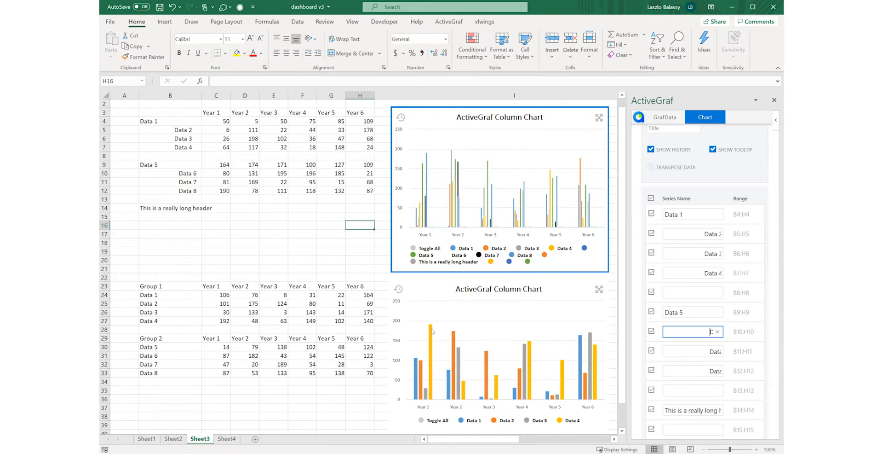
click(486, 342)
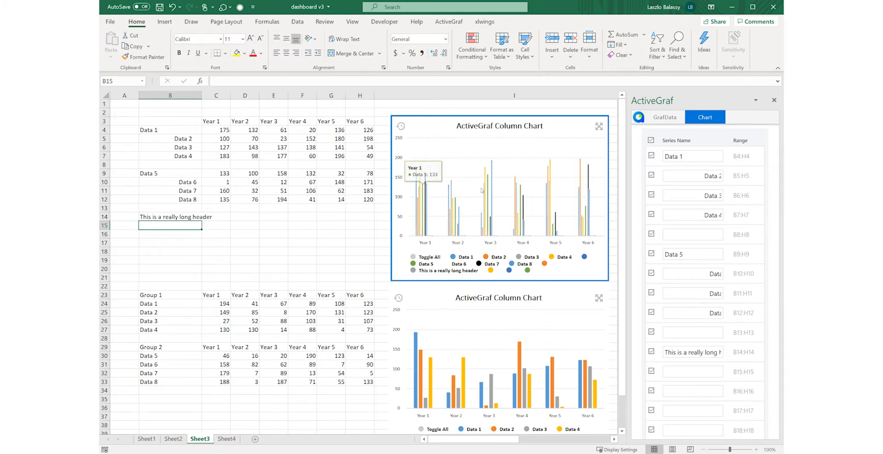
Rename the upper chart's series for range B14:H14 to "Short" in the ActiveGraf chart settings
click(665, 352)
drag(666, 352, 718, 352)
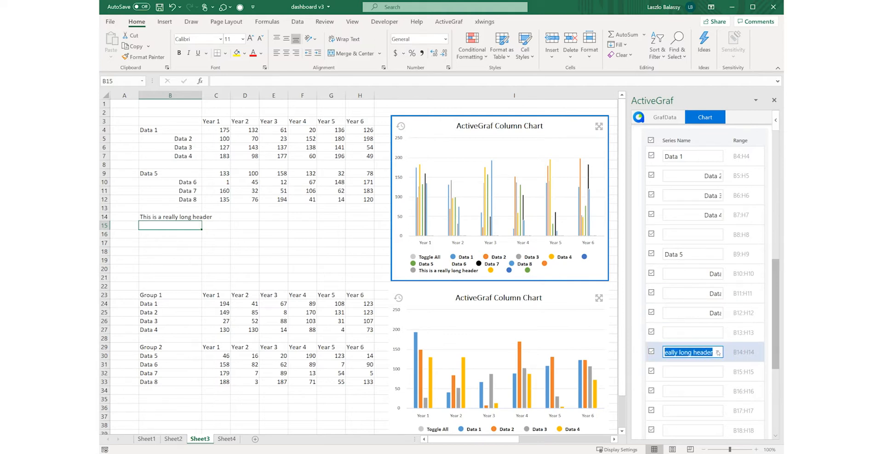
text(Short)
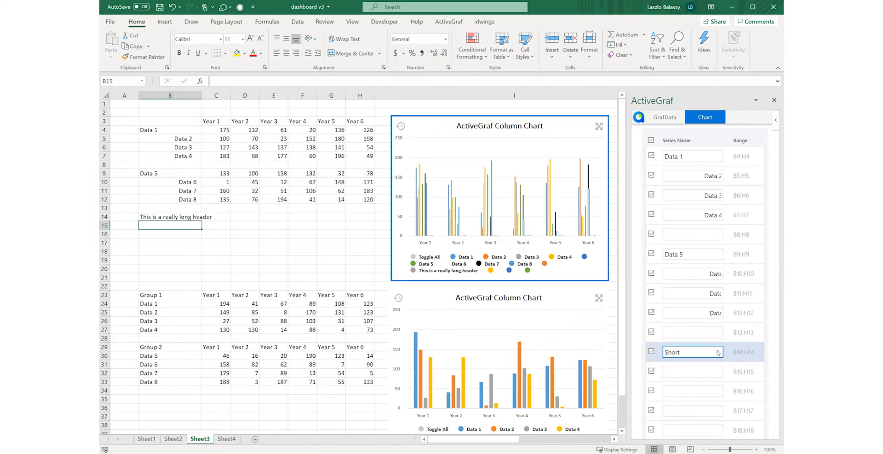
key(Return)
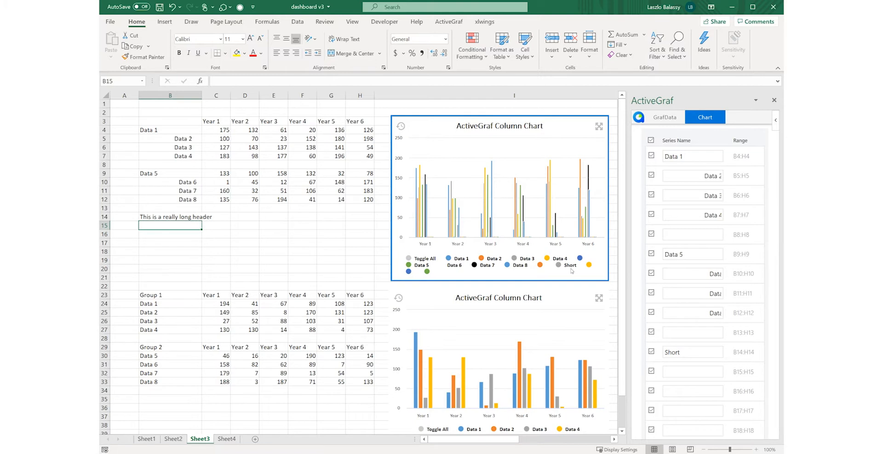
Change the header text in cell B14 to "This is a really long header 2"
click(191, 217)
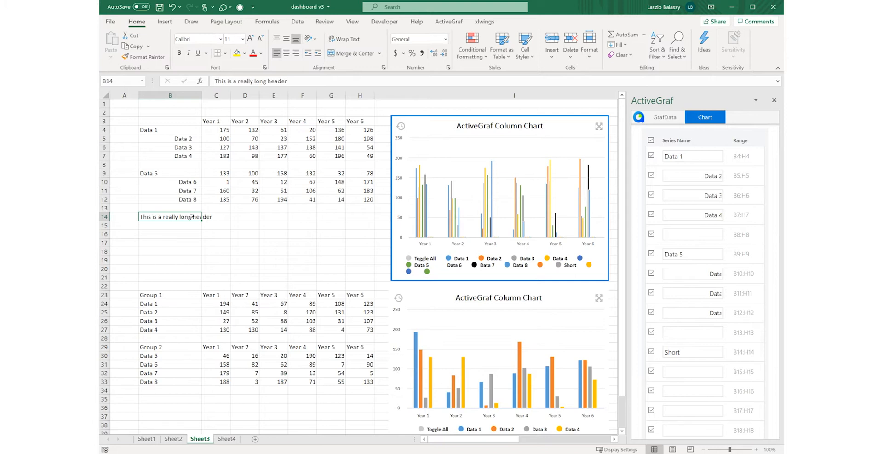
click(294, 81)
text(2)
key(Return)
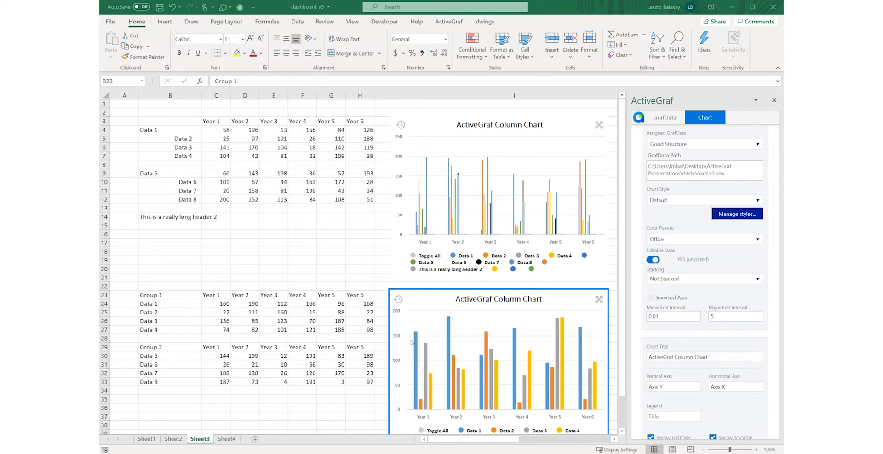
Raise the Data 1 column for Year 1 directly in the lower chart to about 186, and set cell C24 to 160
mouse_move(414, 343)
drag(416, 344, 415, 331)
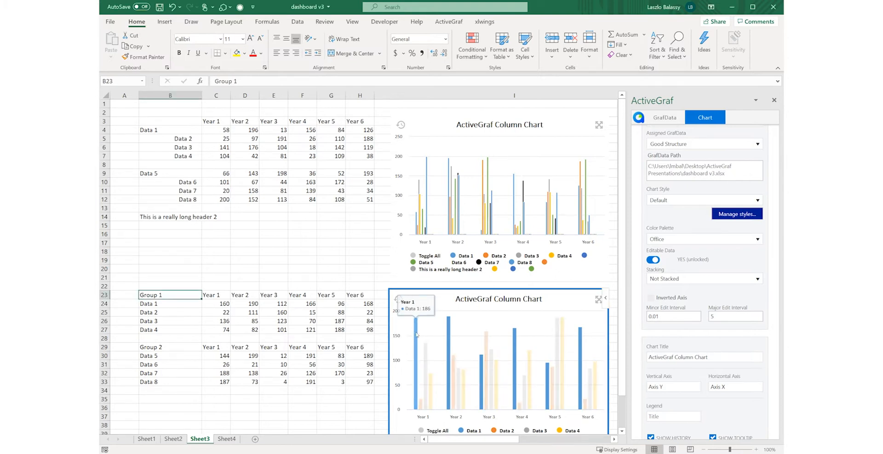
click(223, 302)
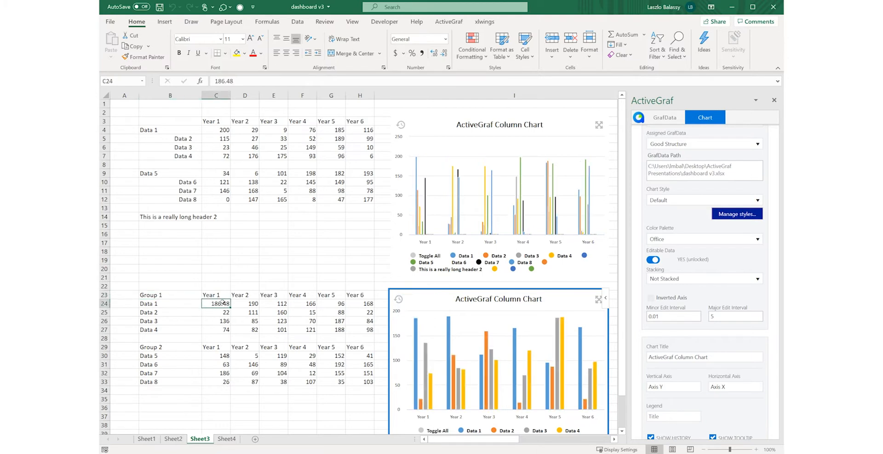
text(160)
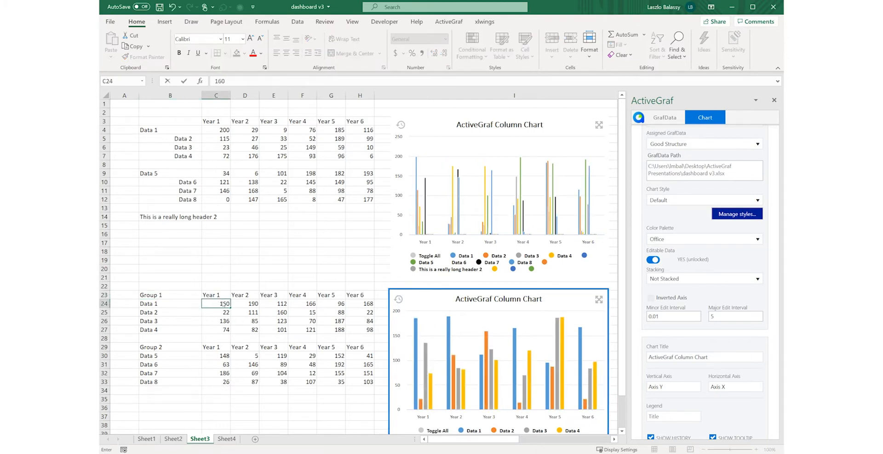
key(Return)
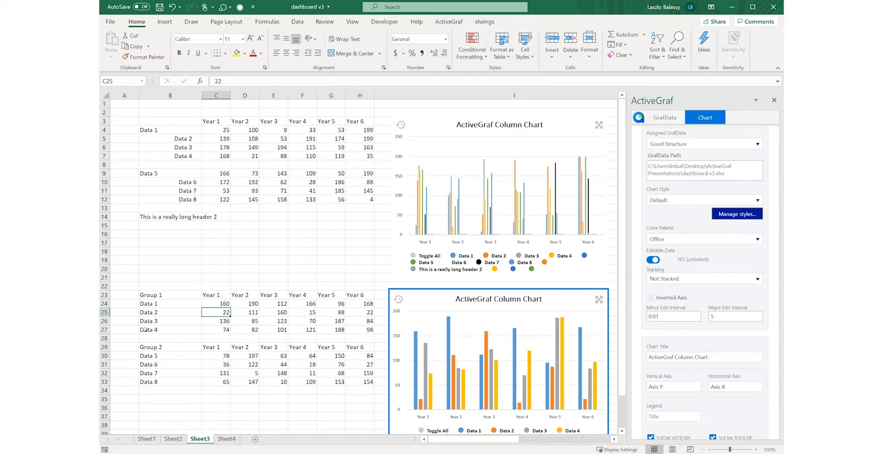
Insert a blank row above Data 4 in the Group 1 table and label it "Data 3.5" in cell B27
click(104, 329)
right_click(105, 329)
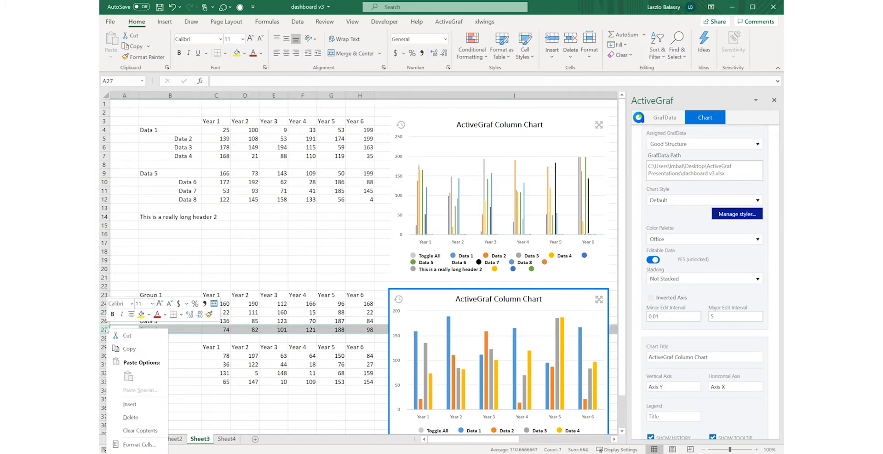
click(133, 401)
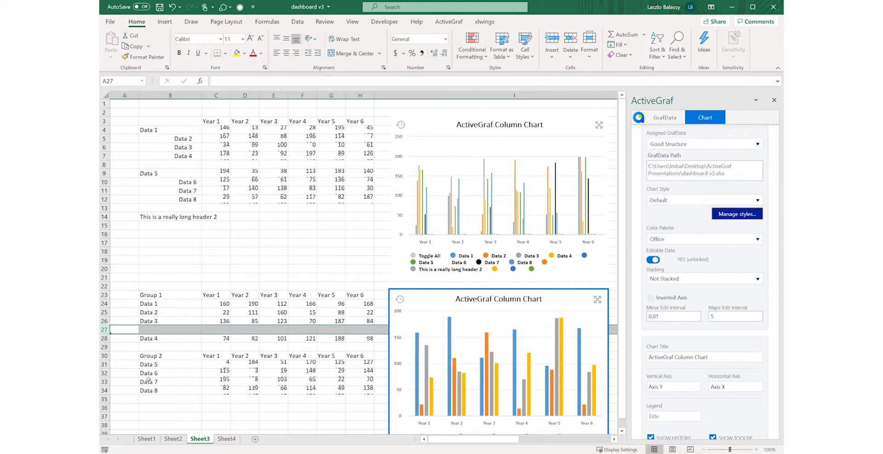
click(155, 329)
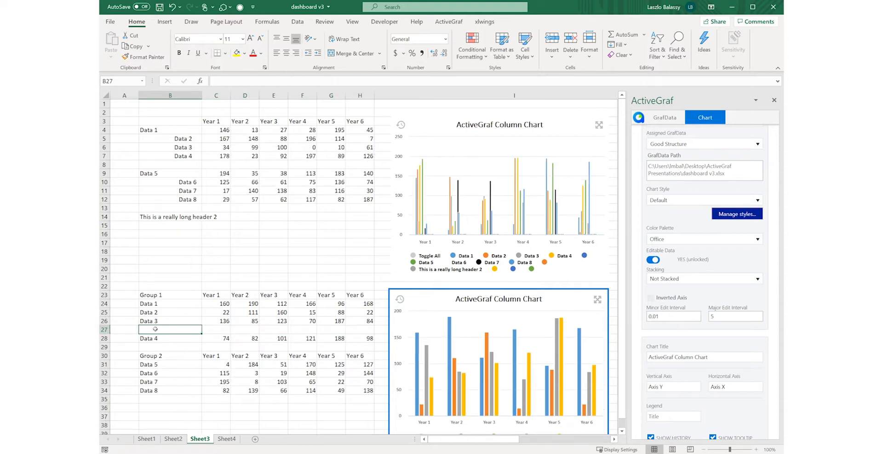
text(Data3. 5)
key(Return)
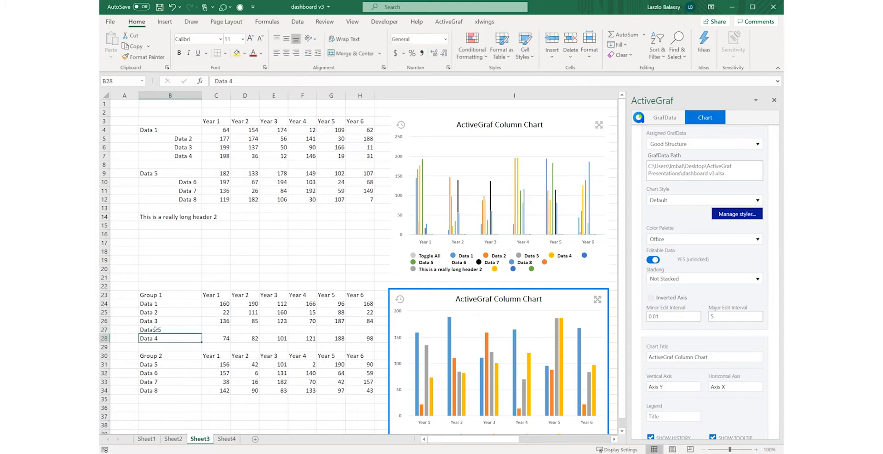
Fill the Data3.5 row with 777 for Year 1 and 888 for Year 2, and extend the series through Year 6 in H27
click(222, 328)
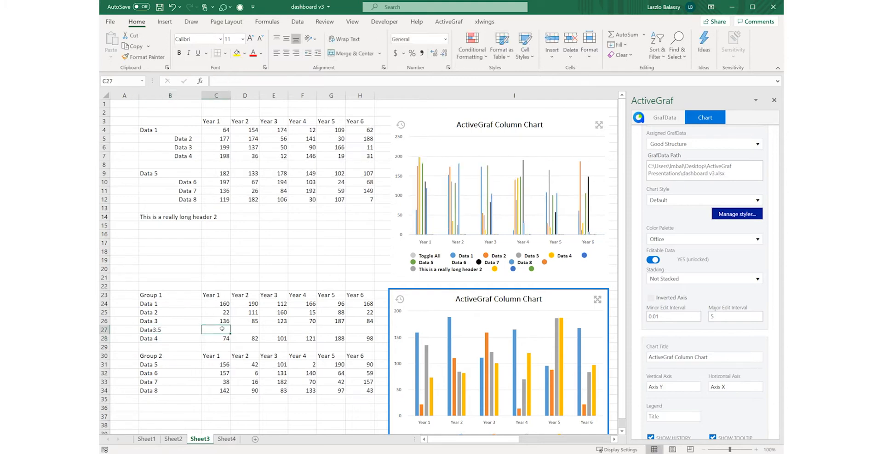
text(777)
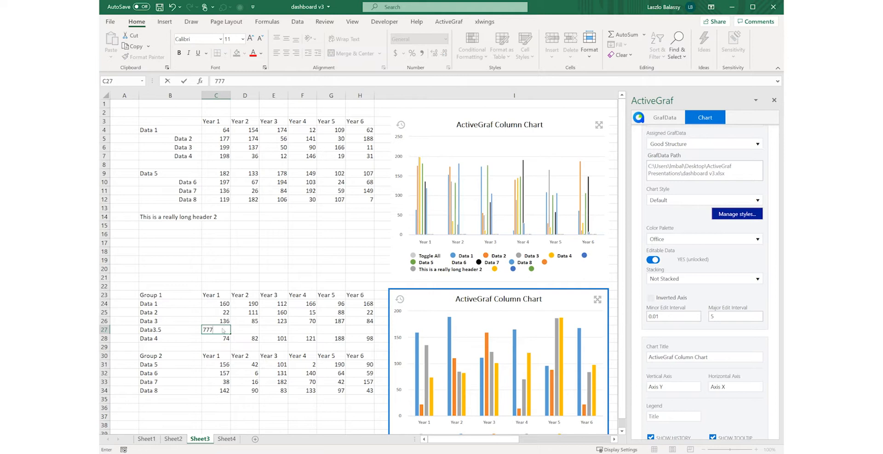
key(Return)
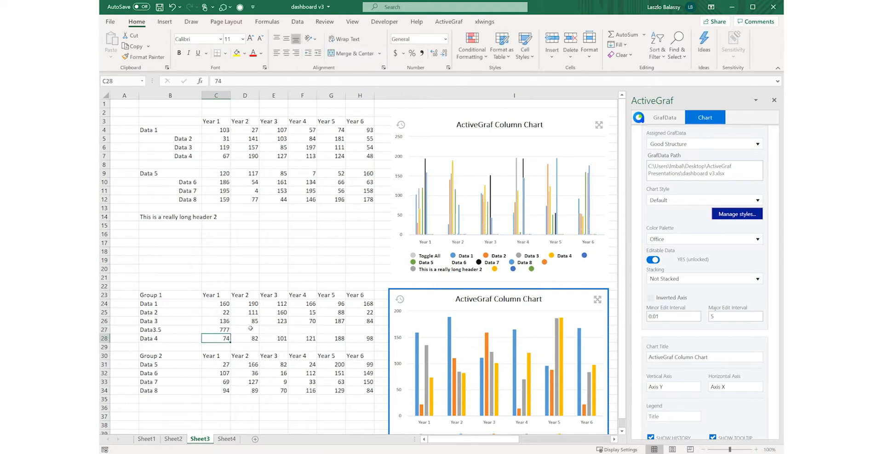
click(251, 327)
text(888)
key(Return)
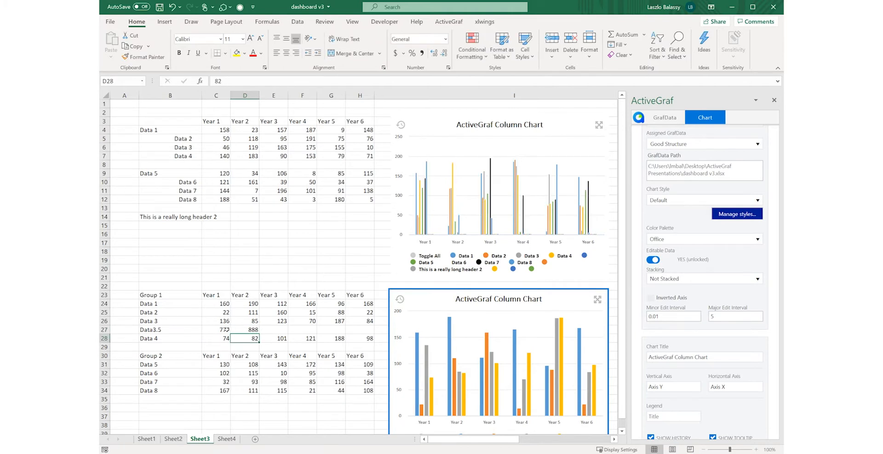
click(227, 329)
drag(226, 329, 369, 330)
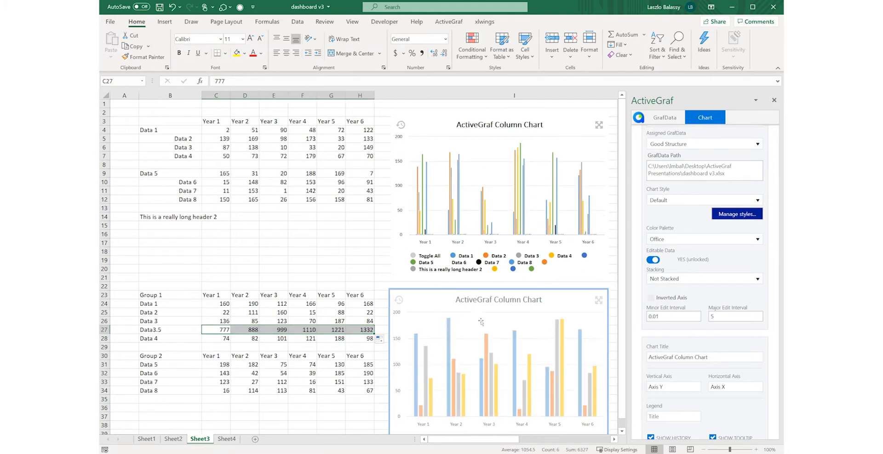
Include the Data3.5 series (B27:H27) in the lower column chart through its ActiveGraf chart settings and highlight it in the chart
scroll(481, 323, down, 2)
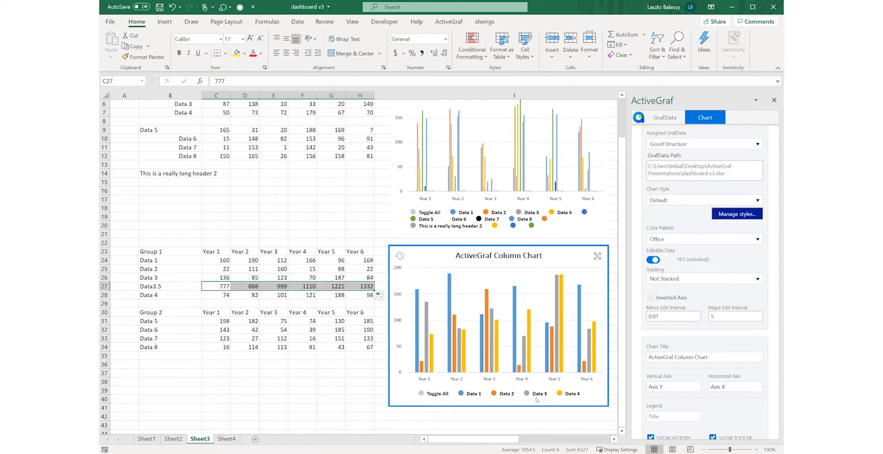
scroll(690, 406, down, 2)
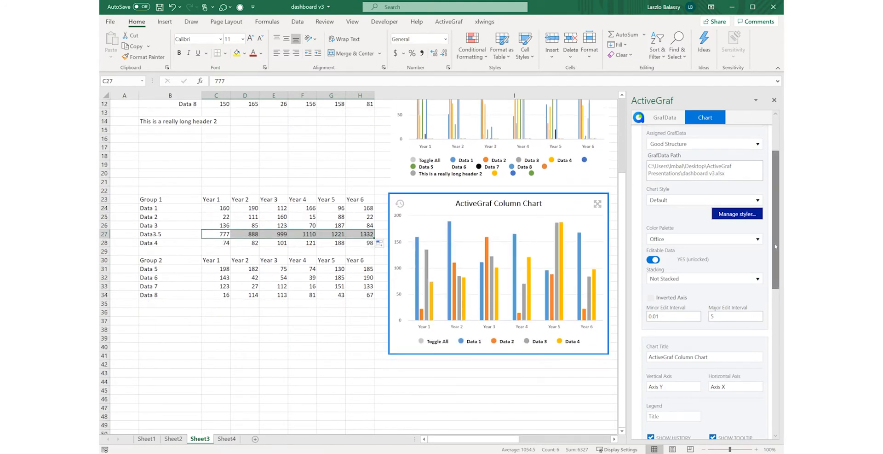
drag(775, 247, 774, 328)
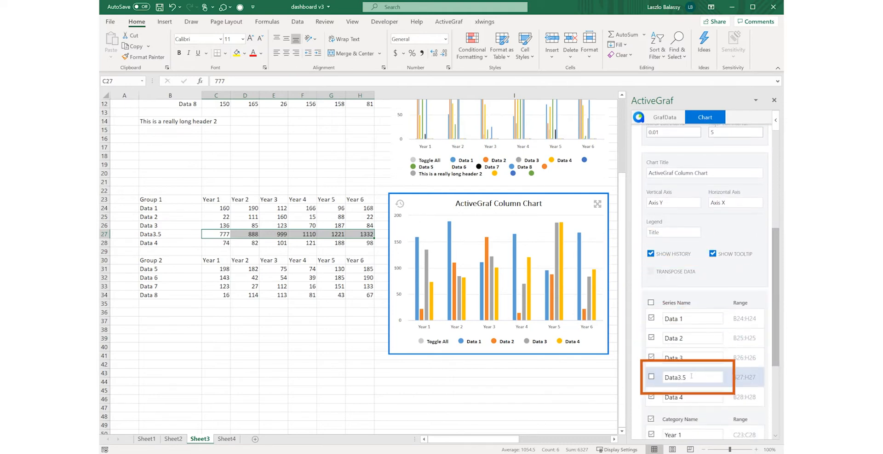
click(651, 377)
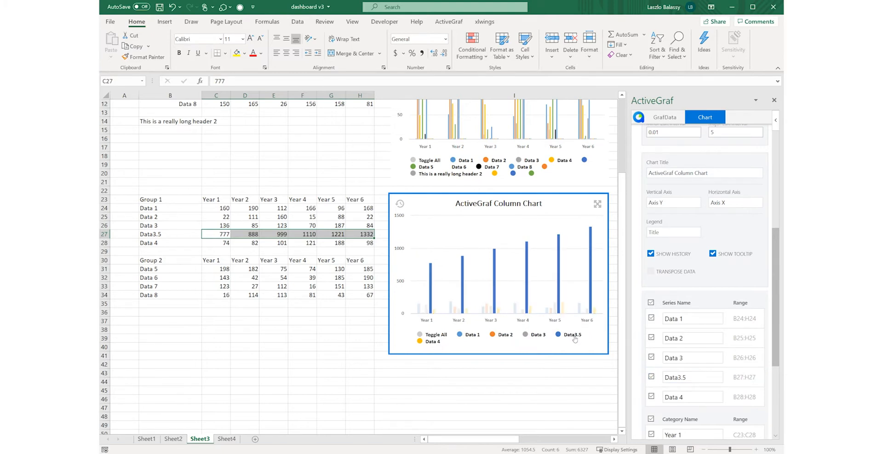
mouse_move(564, 306)
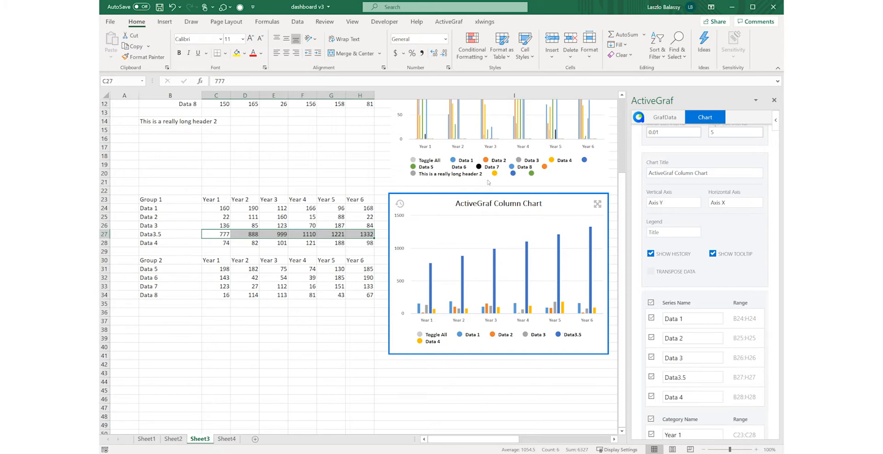
Move the Group 1 table down to B38:H43 and reselect the Good Structure GrafData to check its range
drag(186, 203, 359, 375)
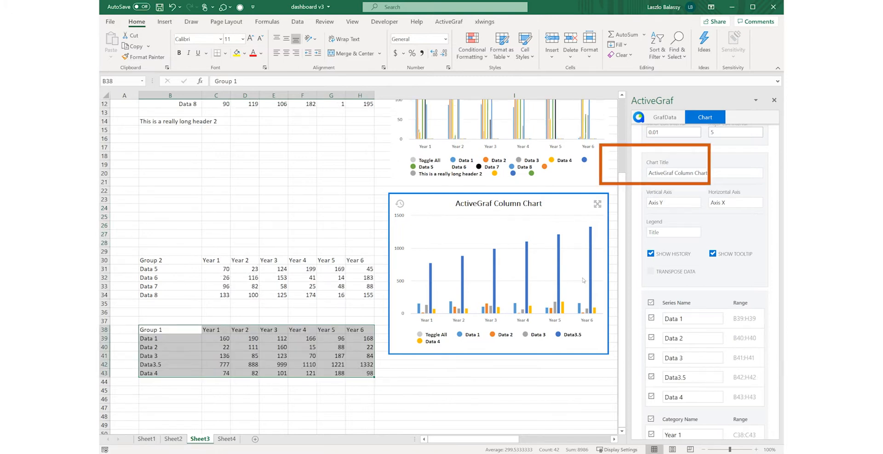
click(673, 117)
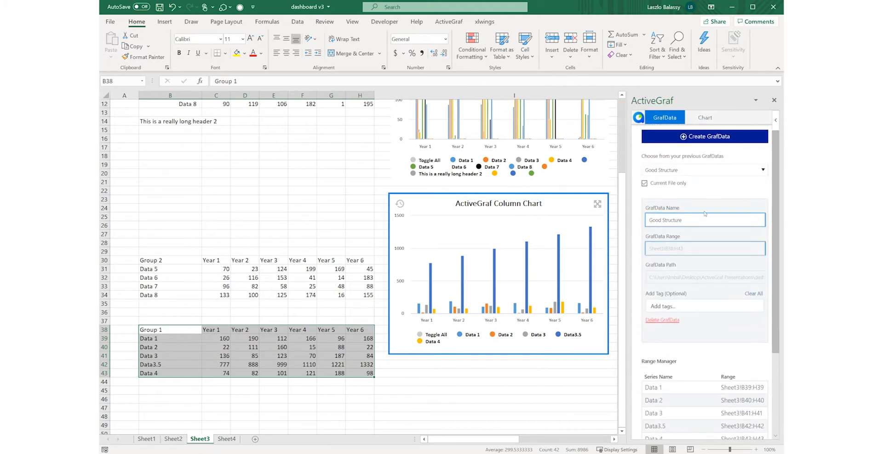
click(764, 170)
click(685, 189)
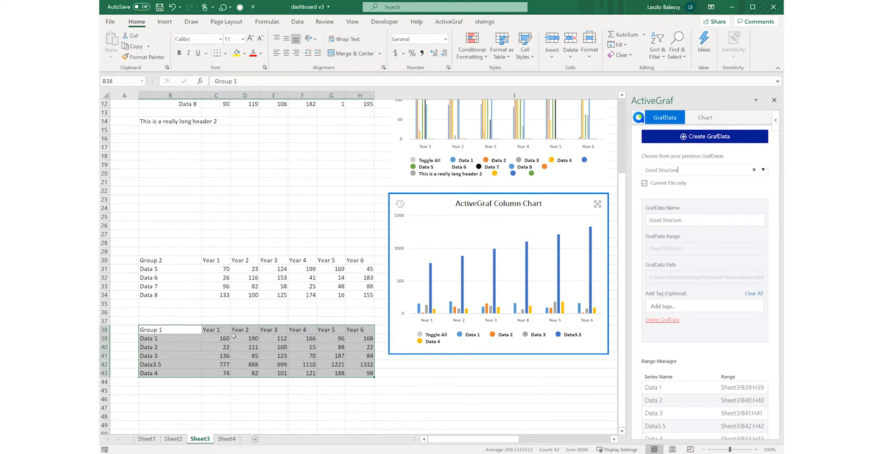
Copy the Group 1 table in B38:H43 and paste the duplicate starting at B46
click(190, 407)
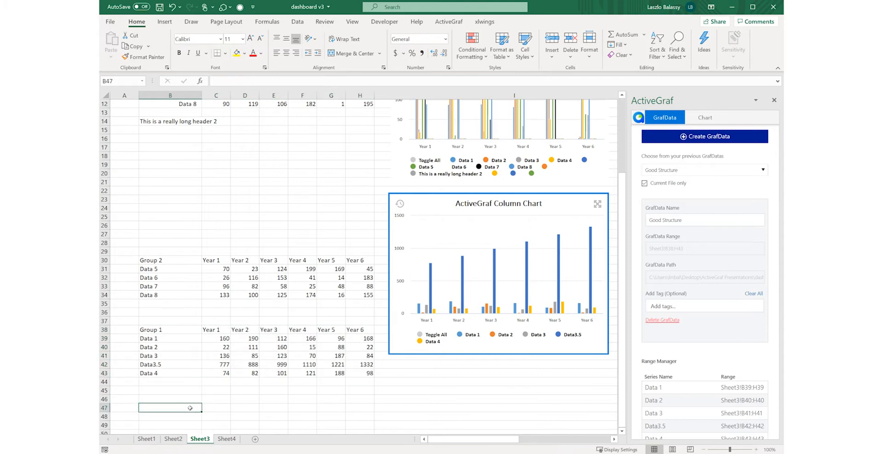
drag(172, 332, 362, 378)
key(ctrl+c)
click(189, 397)
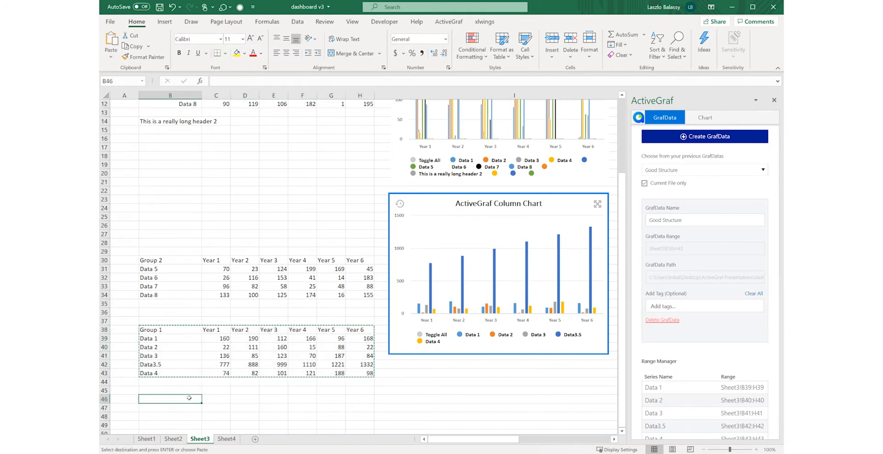
key(ctrl+v)
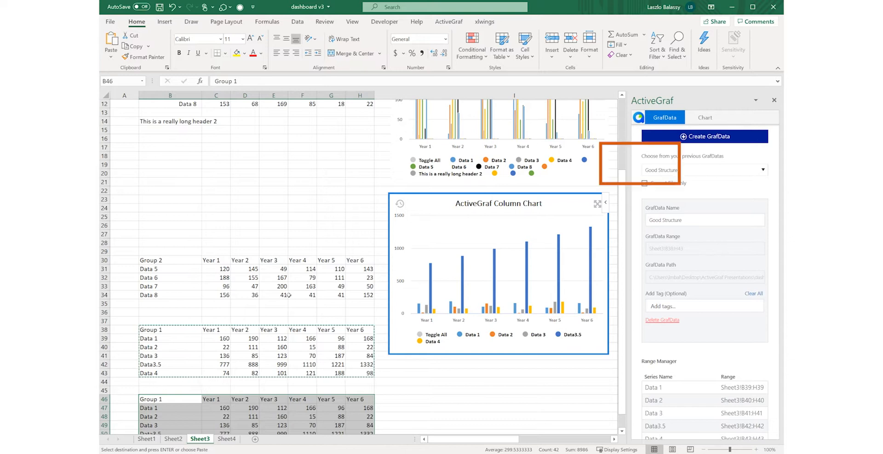
Transpose the data of the lower column chart in its ActiveGraf chart settings
click(711, 117)
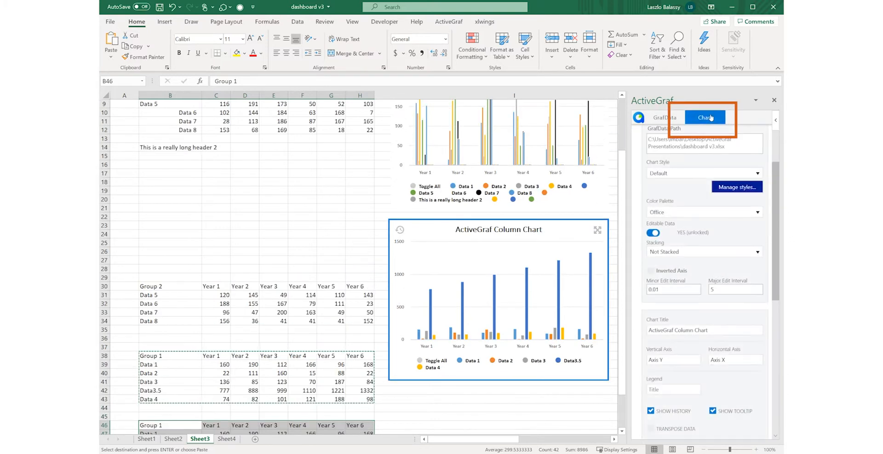
click(651, 429)
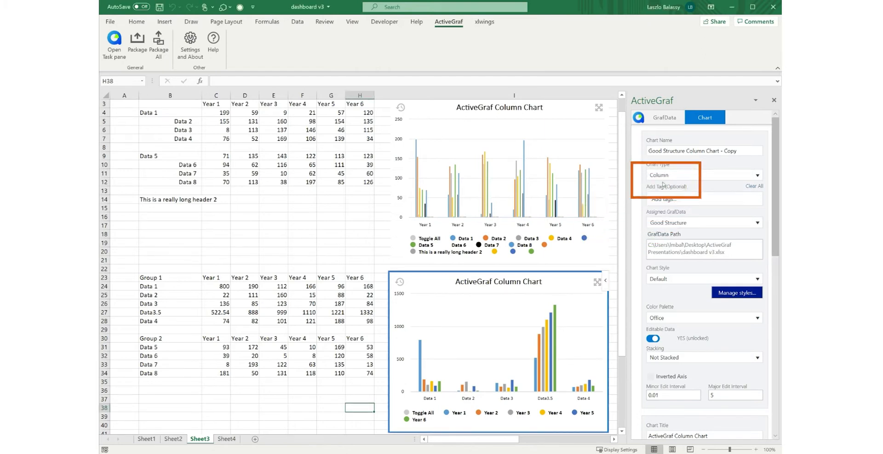
Switch the lower chart's type through Bar, Line and Area, ending with Spider
click(758, 177)
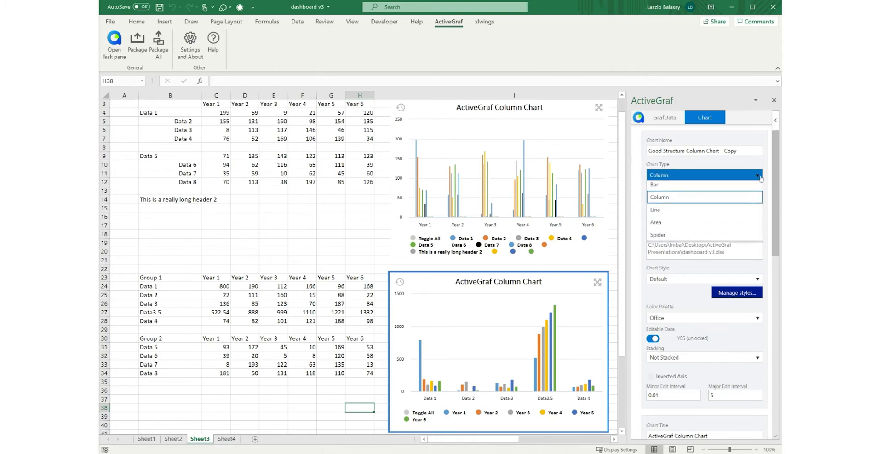
click(742, 188)
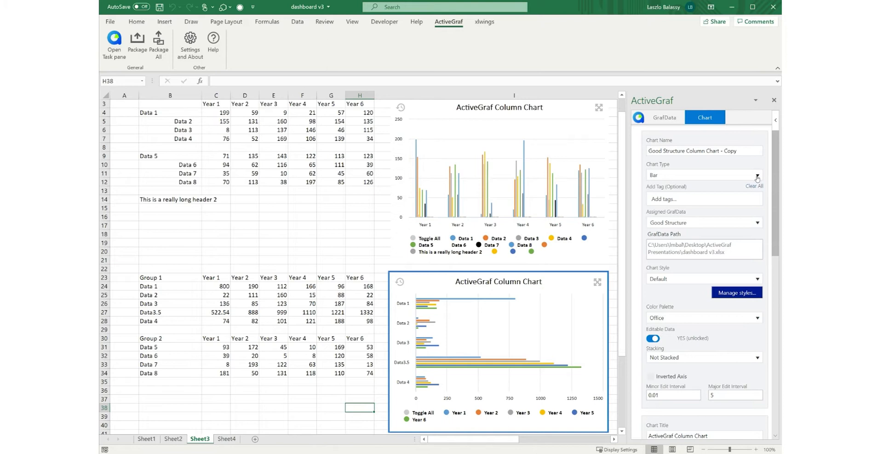
click(758, 176)
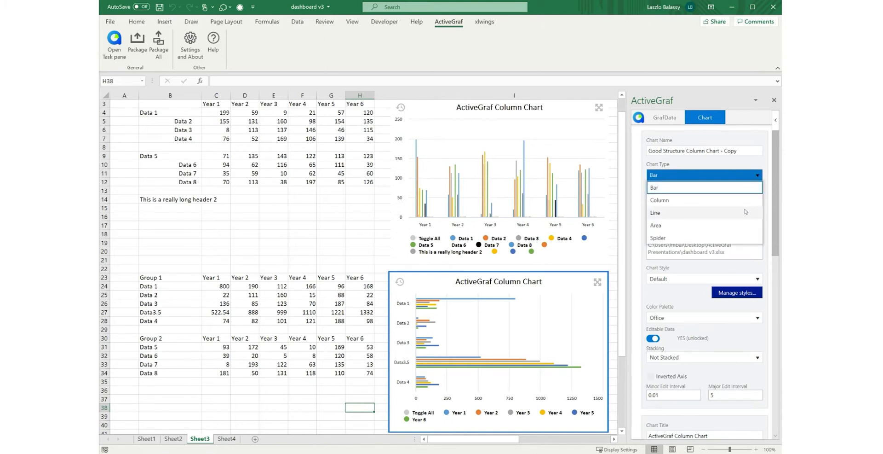
click(746, 212)
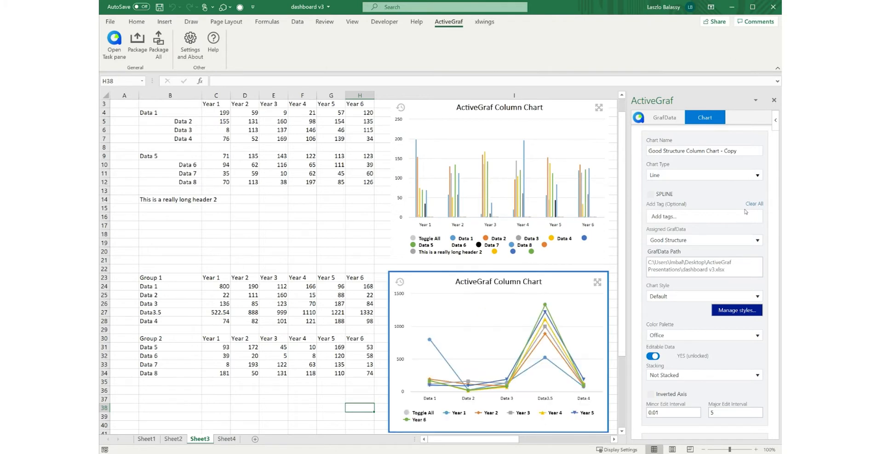
click(757, 178)
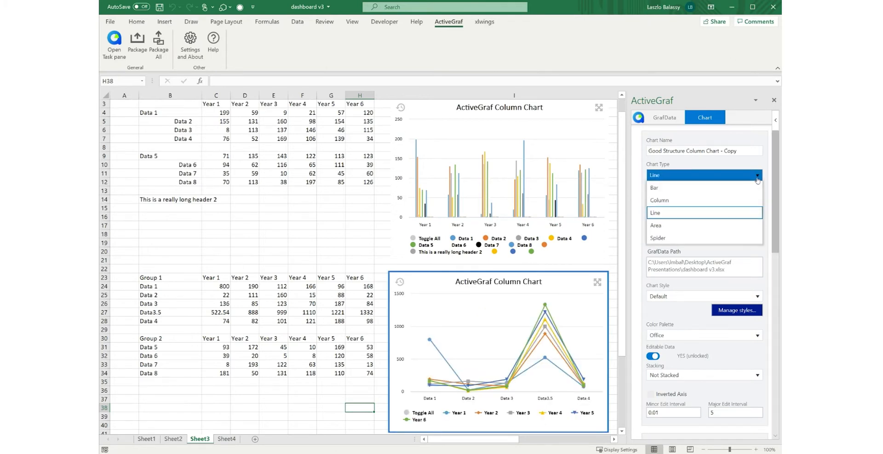
click(736, 225)
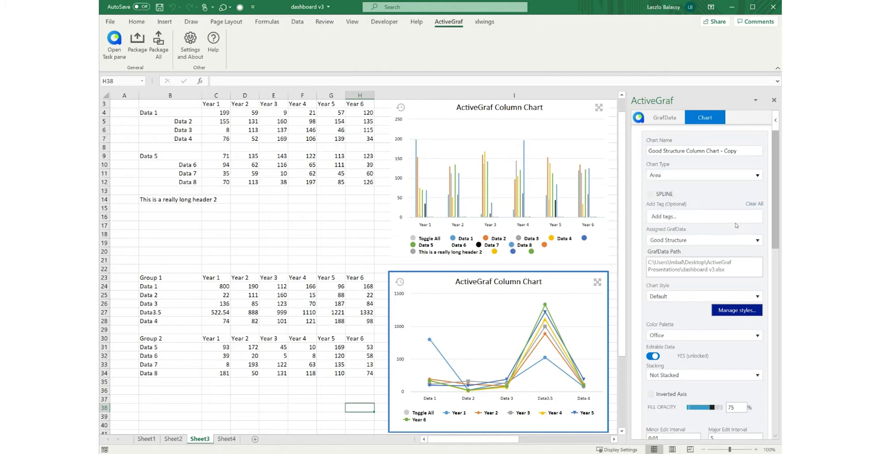
click(757, 181)
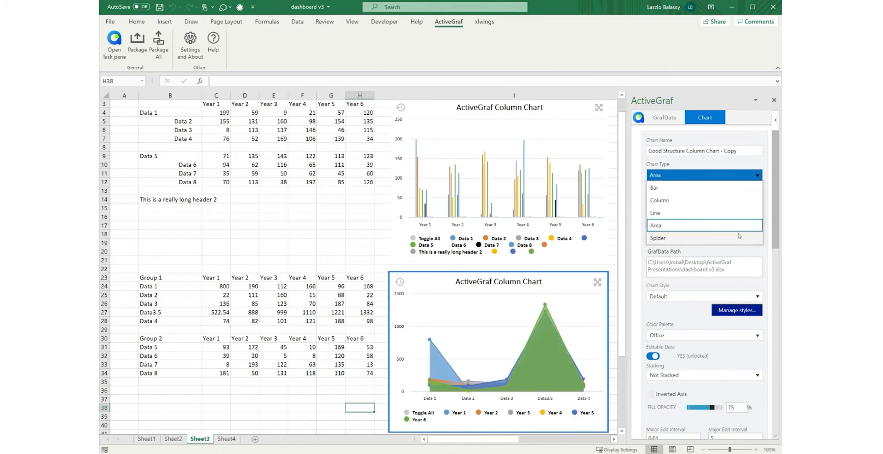
click(740, 238)
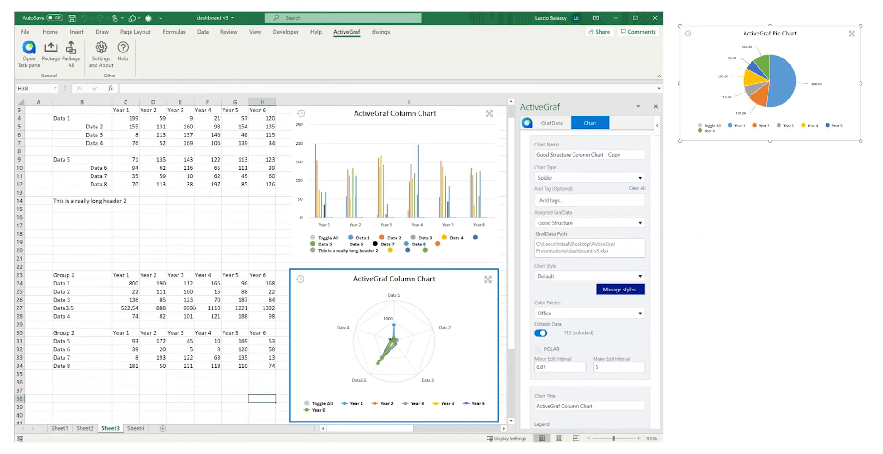
drag(84, 274, 259, 280)
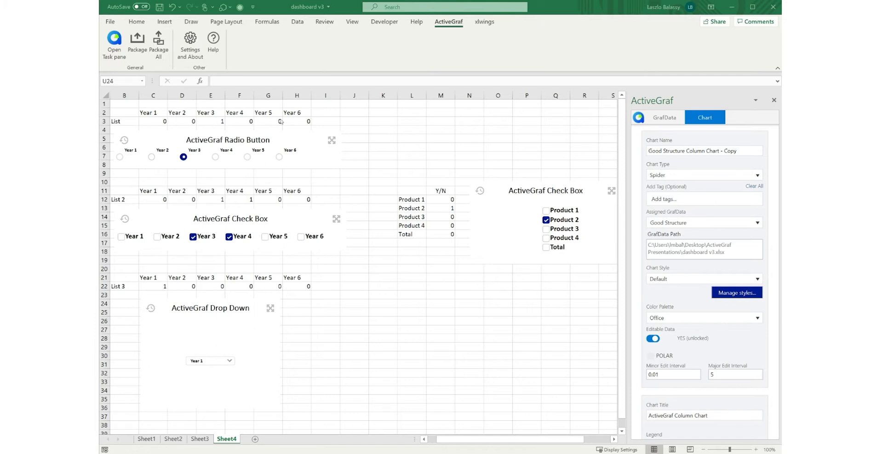
Choose Year 4 and then Year 5 in the ActiveGraf radio button control on Sheet4
click(215, 158)
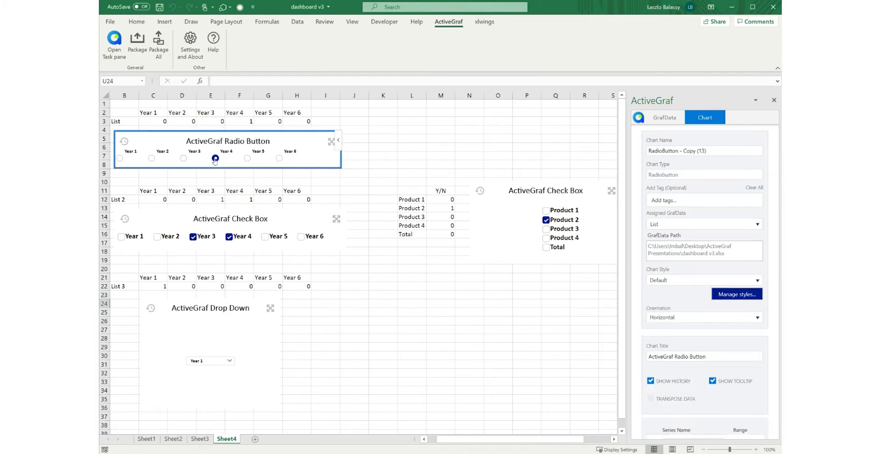
click(248, 159)
In the List 2 check box control, clear Year 4, tick Year 2, tick Year 4 again, and tick Year 5
click(230, 237)
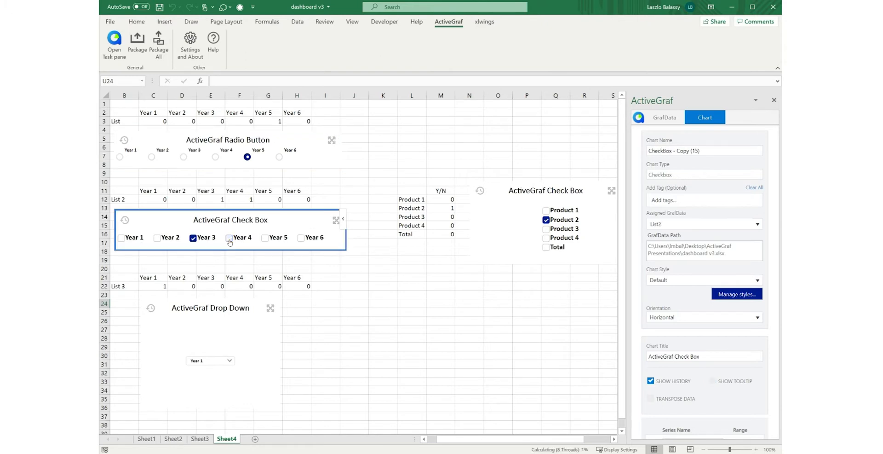
click(157, 238)
click(229, 238)
click(265, 238)
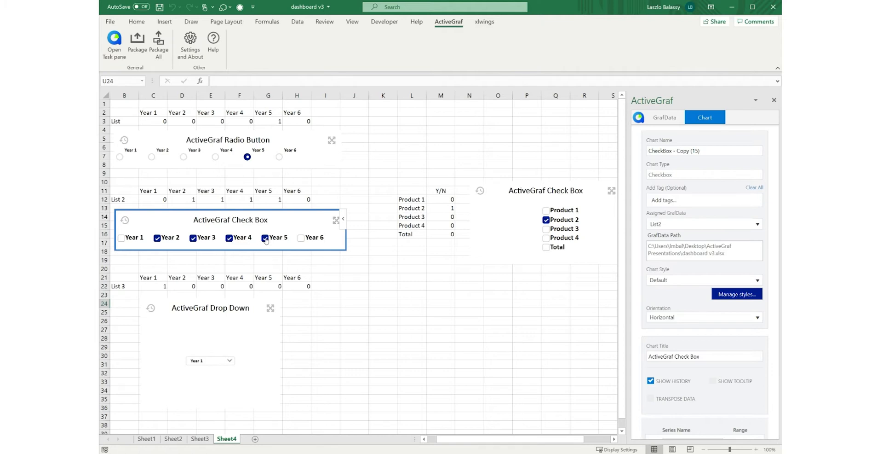
Choose Year 2 and then Year 3 in the ActiveGraf drop-down control linked to List 3
click(255, 329)
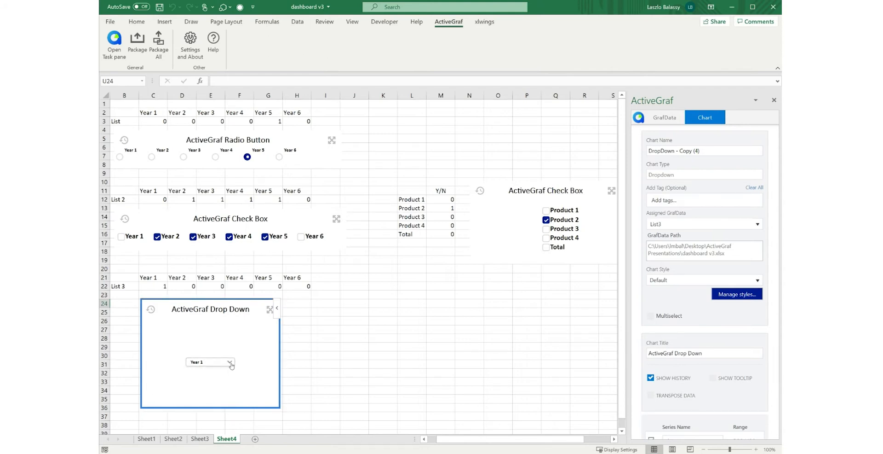
click(230, 363)
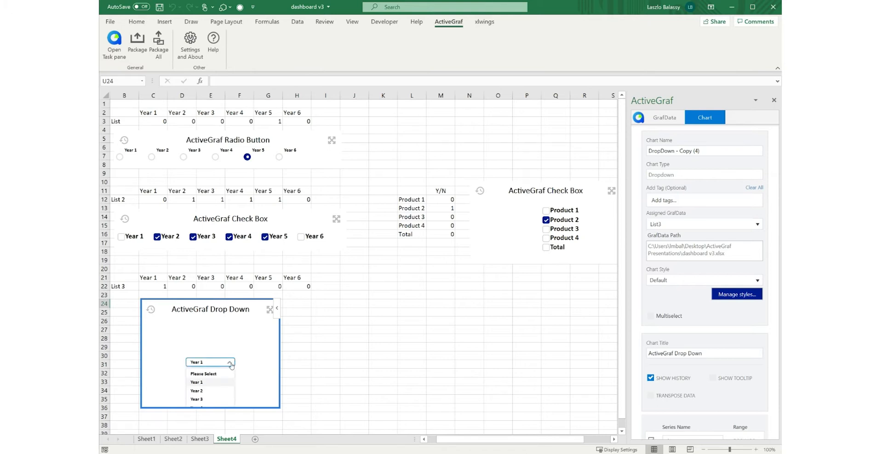
click(218, 390)
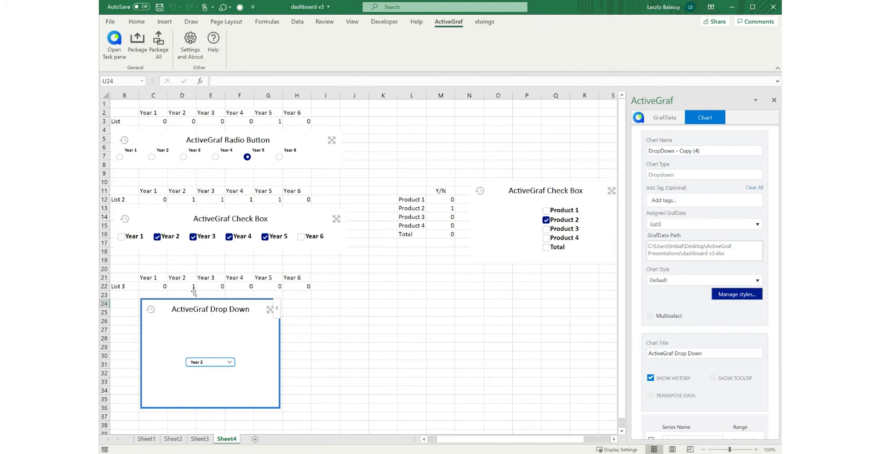
click(230, 362)
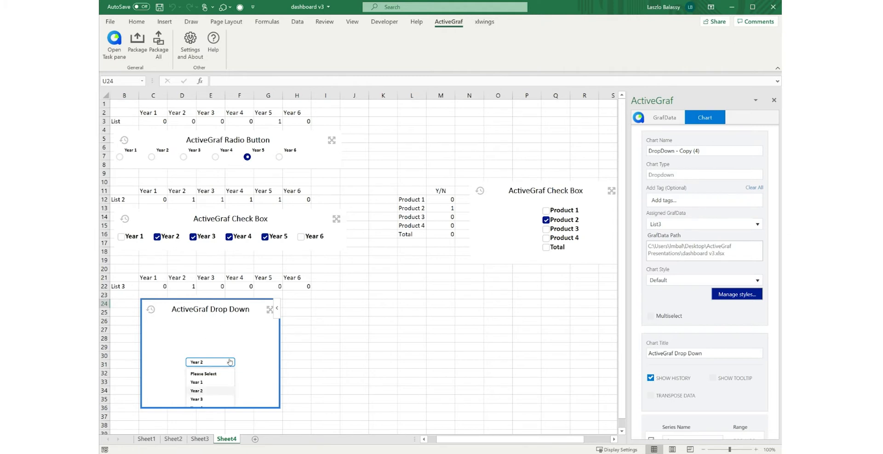
click(219, 400)
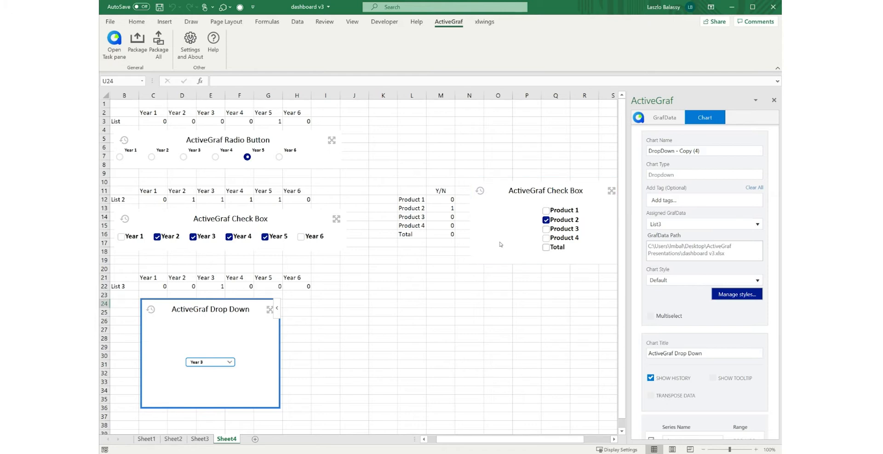
Tick Product 3 and Product 1 in the vertical ActiveGraf product check box control
click(546, 230)
click(546, 211)
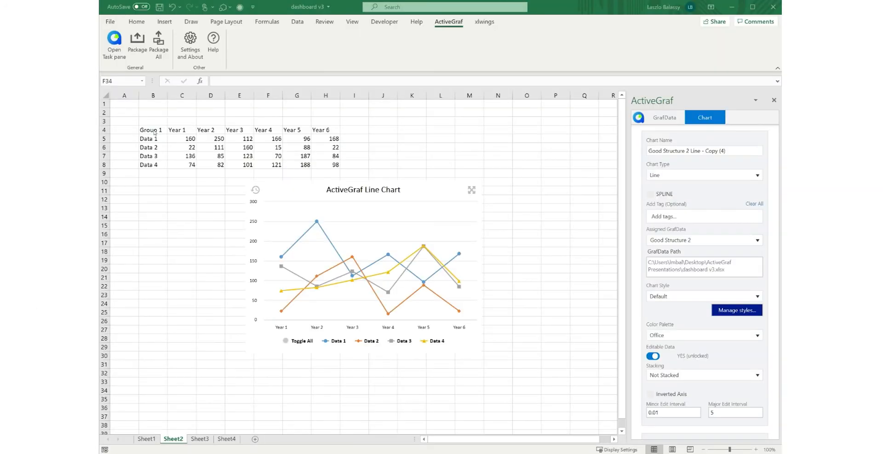
On Sheet2, insert an ActiveGraf pie chart that uses the highlighted range B4:F5 as its data
click(154, 131)
drag(154, 130, 270, 140)
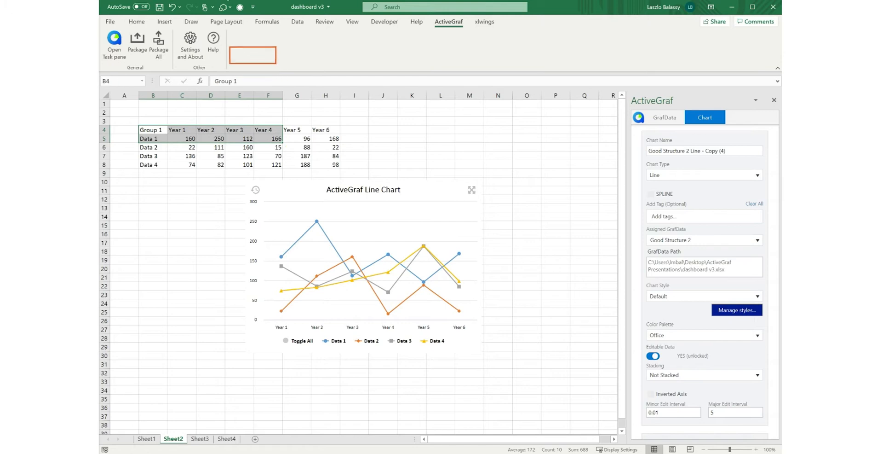
click(230, 8)
click(252, 38)
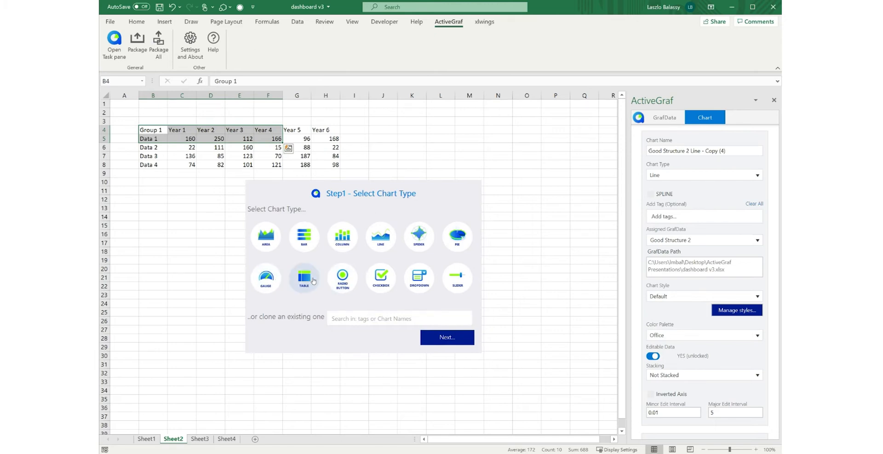
click(452, 242)
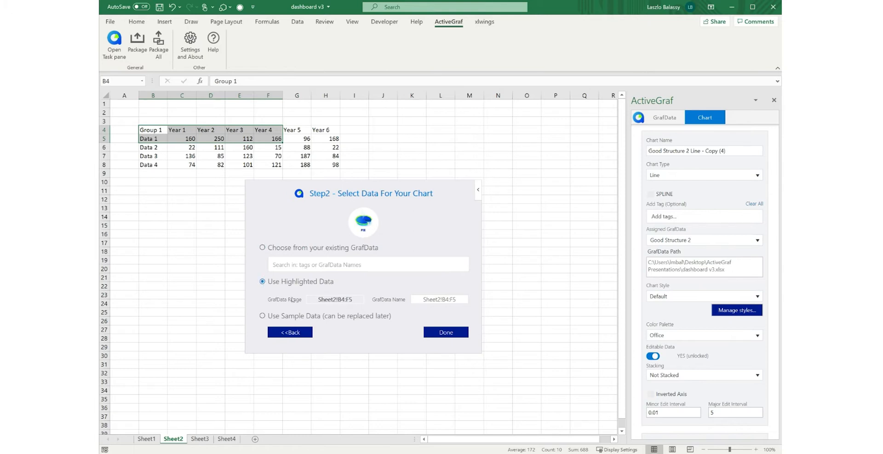
click(446, 332)
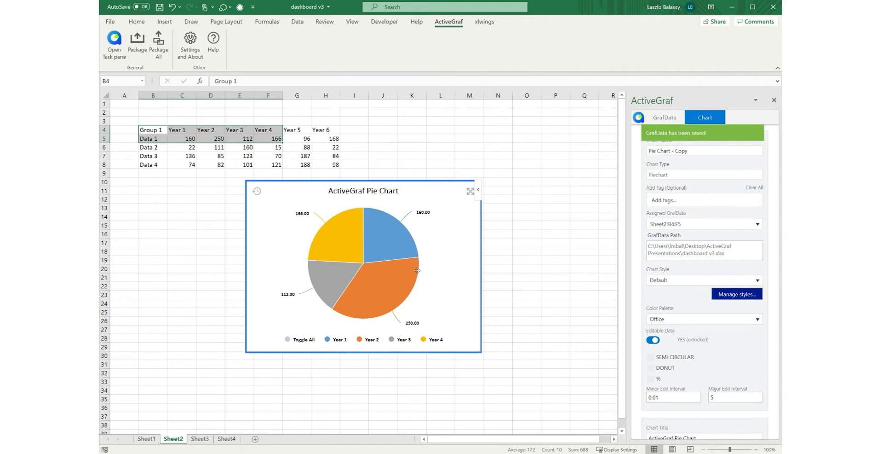
Shrink the Year 2 slice directly in the pie chart to a value of 13.08
mouse_move(408, 265)
drag(409, 265, 406, 283)
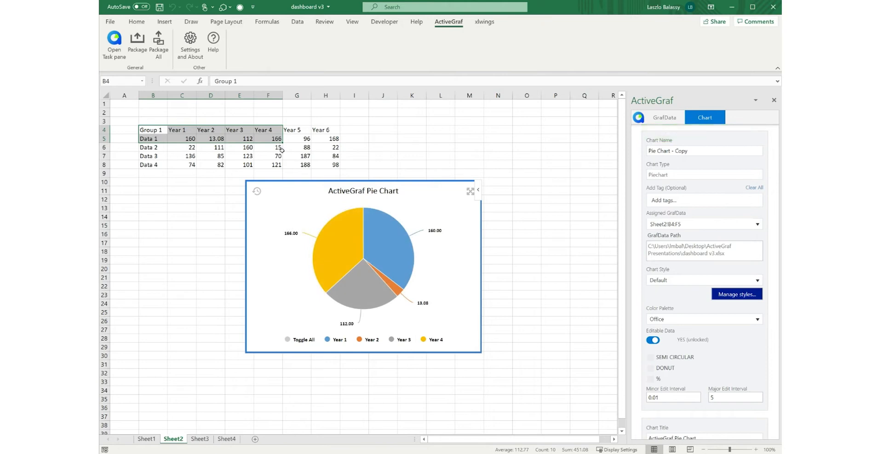
mouse_move(423, 282)
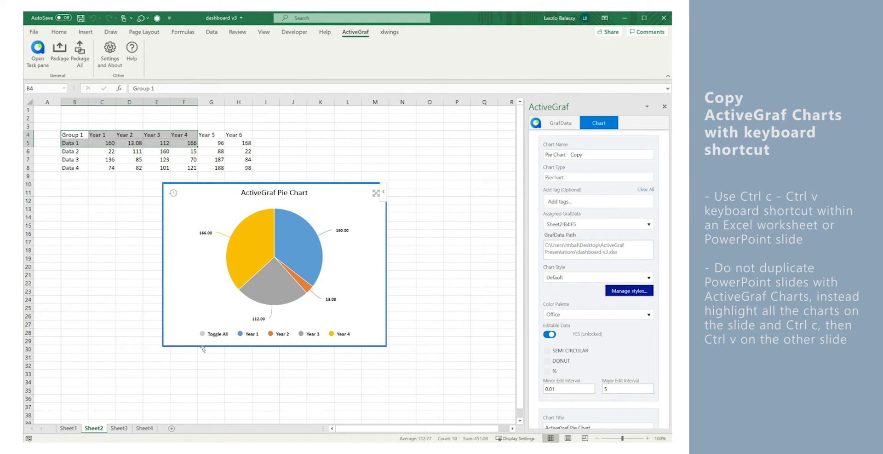
Copy the ActiveGraf pie chart and paste the duplicate below the original on Sheet2
click(203, 347)
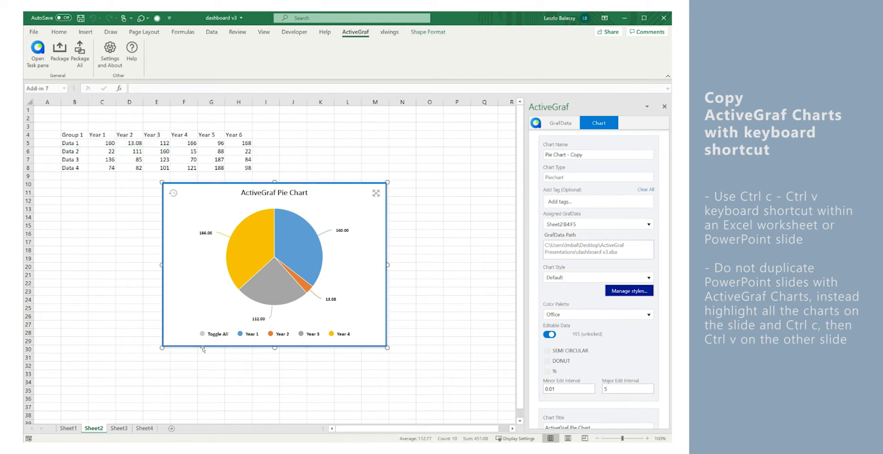
click(174, 368)
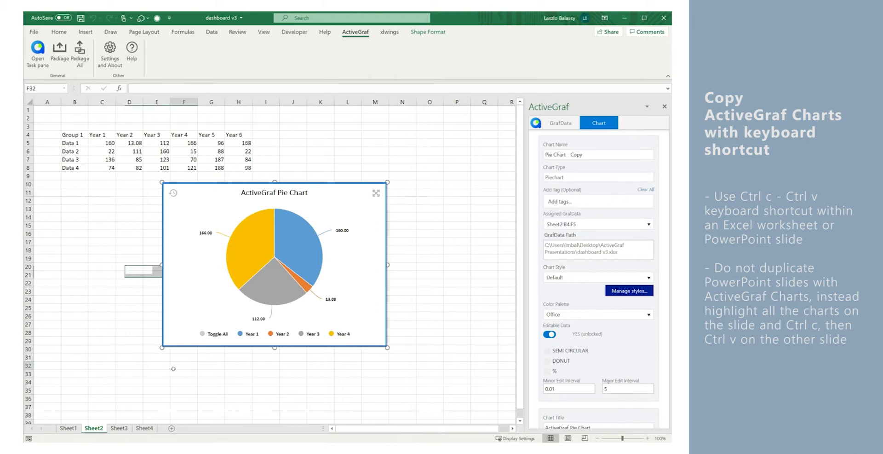
key(ctrl+v)
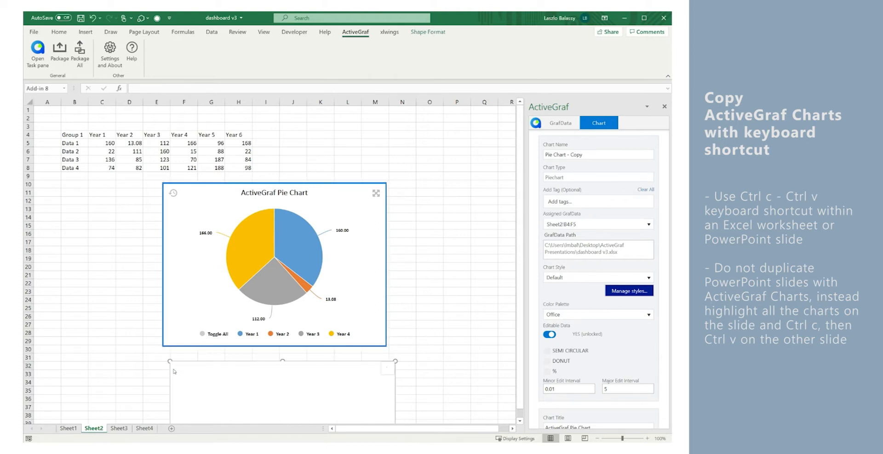
scroll(117, 352, down, 1)
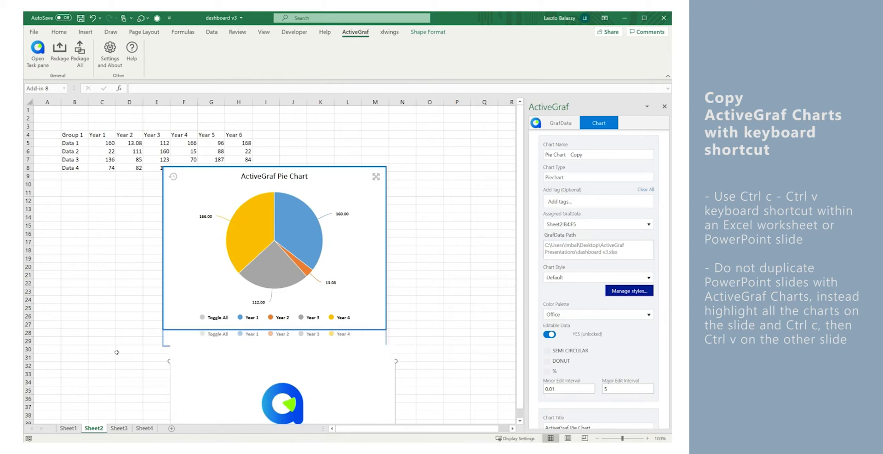
scroll(117, 352, down, 4)
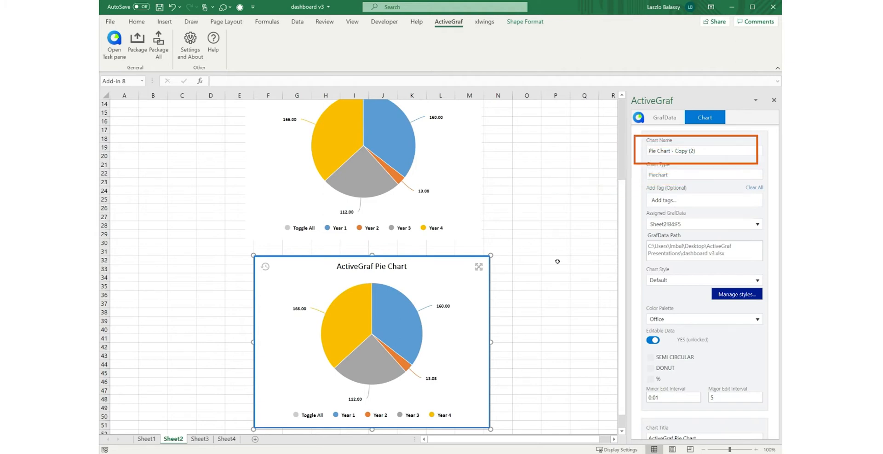
Start inserting another ActiveGraf chart and pick Bar chart - Copy (15) as the existing chart to clone
click(225, 7)
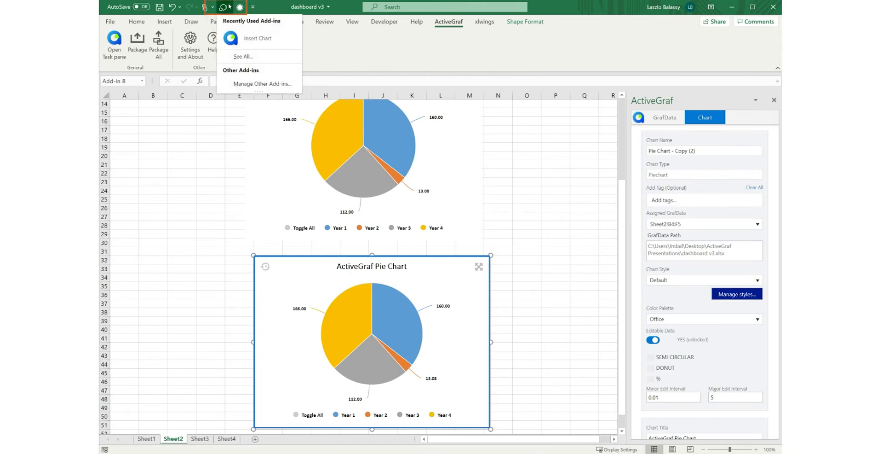
click(256, 41)
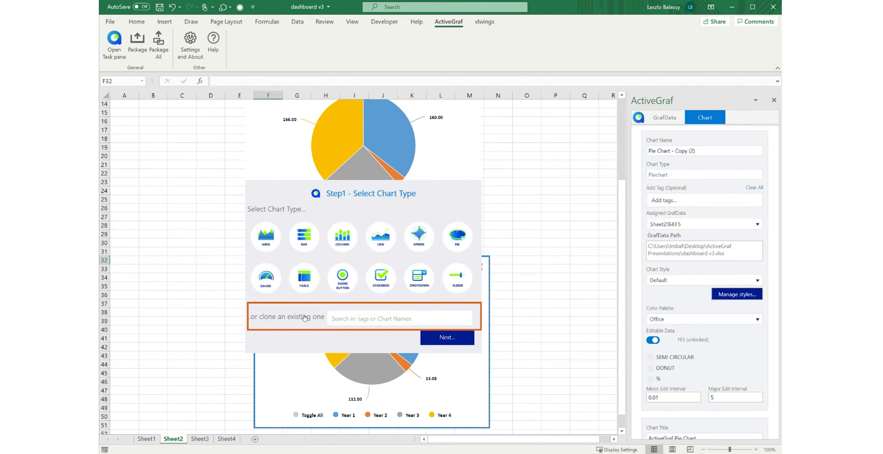
click(344, 317)
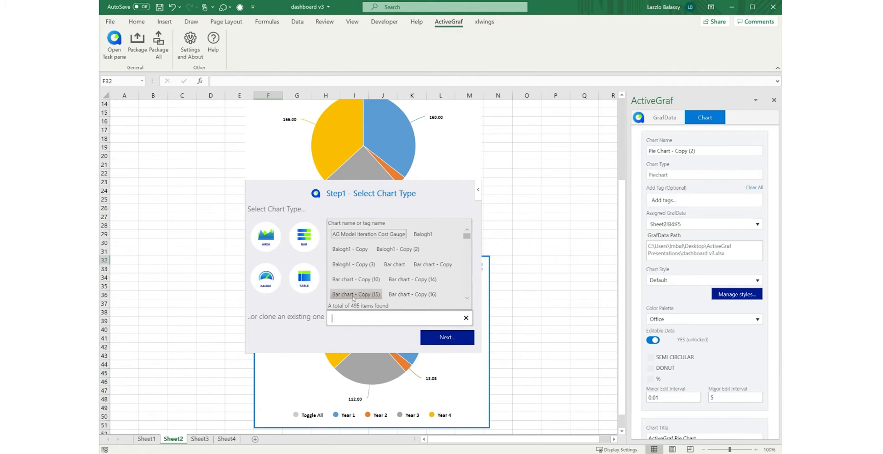
click(353, 296)
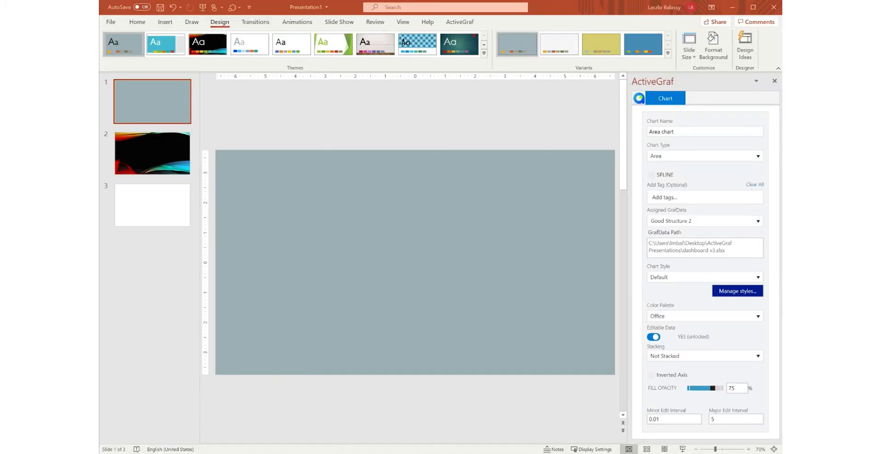
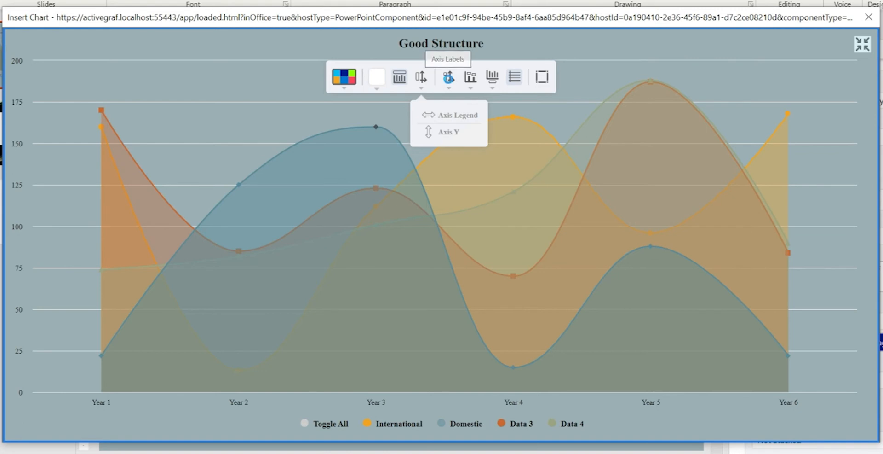
In the enlarged Good Structure chart in PowerPoint, switch the Axis Y labels off and back on
click(458, 133)
click(460, 137)
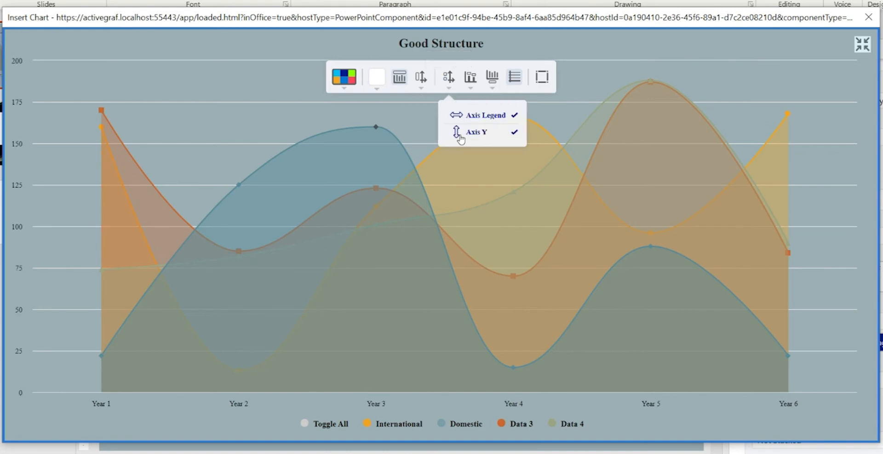
Turn the data labels of all series in the Good Structure chart on and off again
click(470, 79)
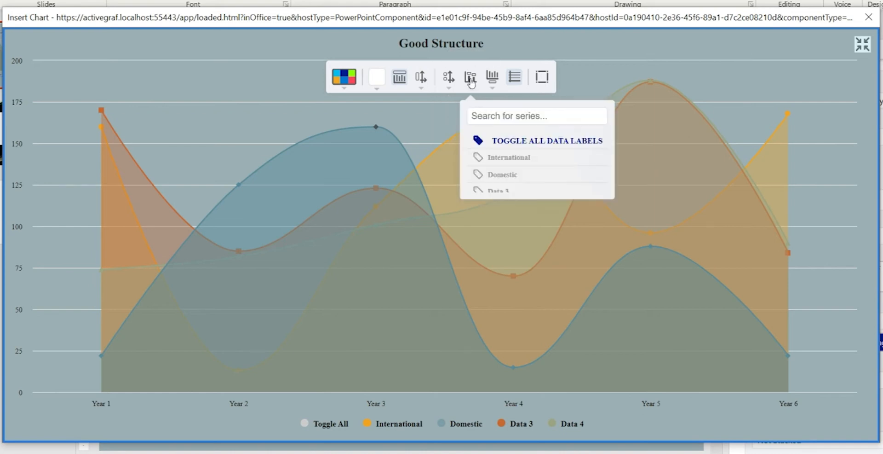
click(502, 144)
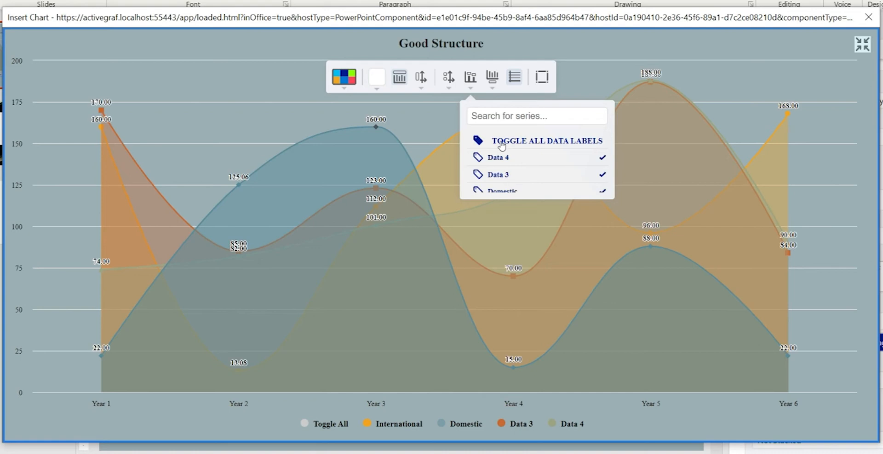
click(502, 144)
Show data labels for Data 4, Data 3 and Domestic, and hide those of Data 3 and Data 4 again
click(503, 159)
click(504, 172)
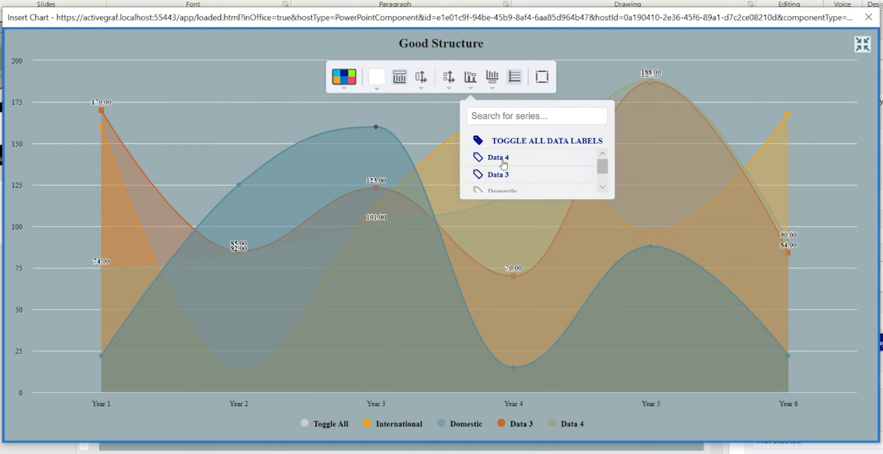
click(507, 193)
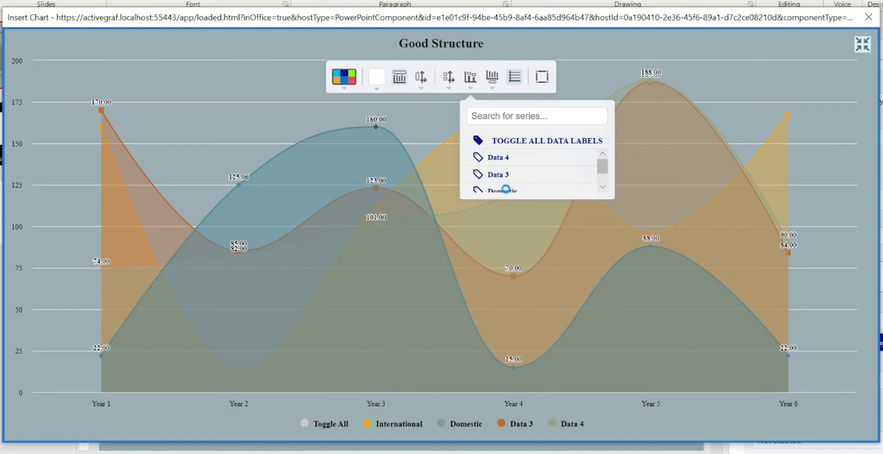
click(504, 175)
click(499, 158)
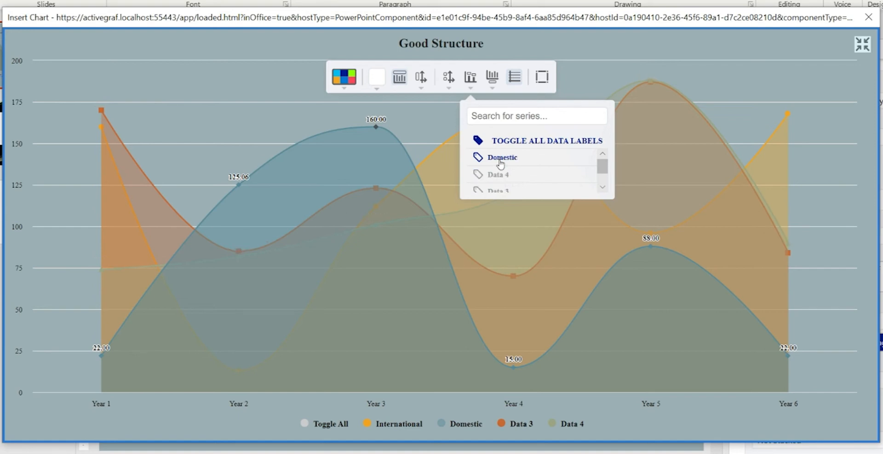
Place the chart legend at Left and then Right, and return it to Bottom
click(493, 79)
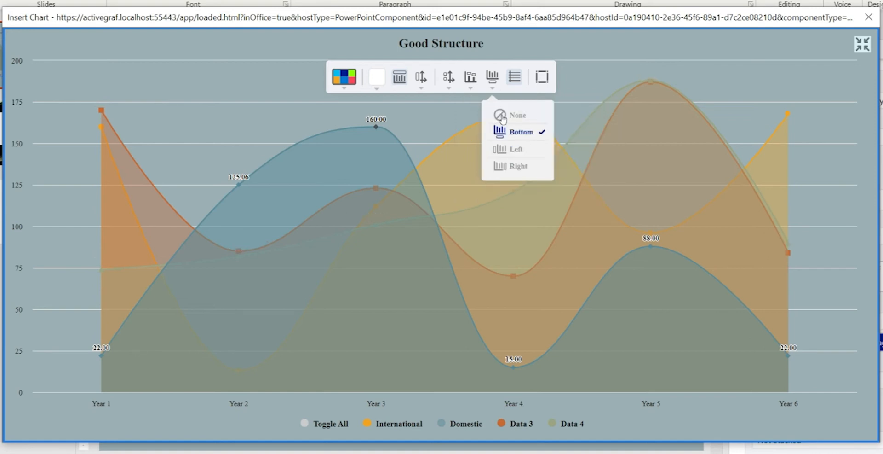
click(510, 150)
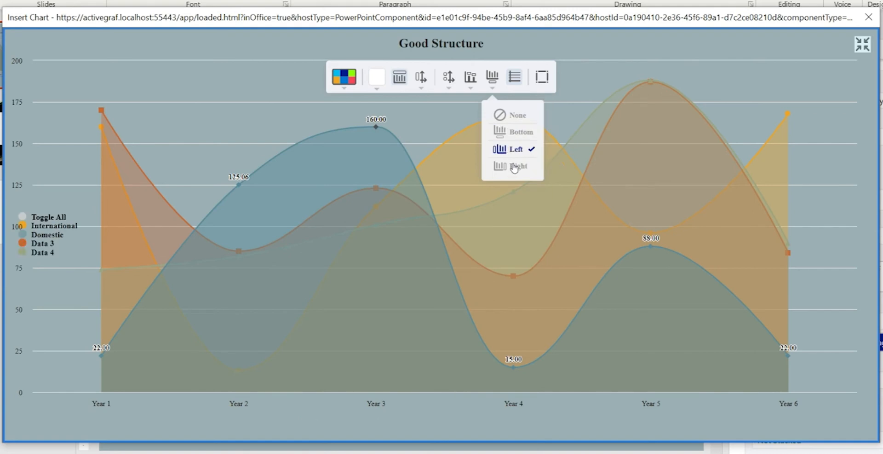
click(514, 166)
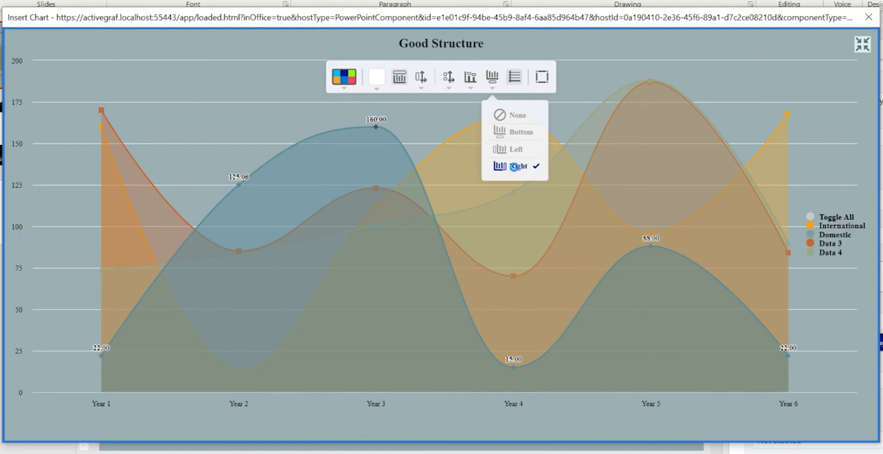
click(514, 136)
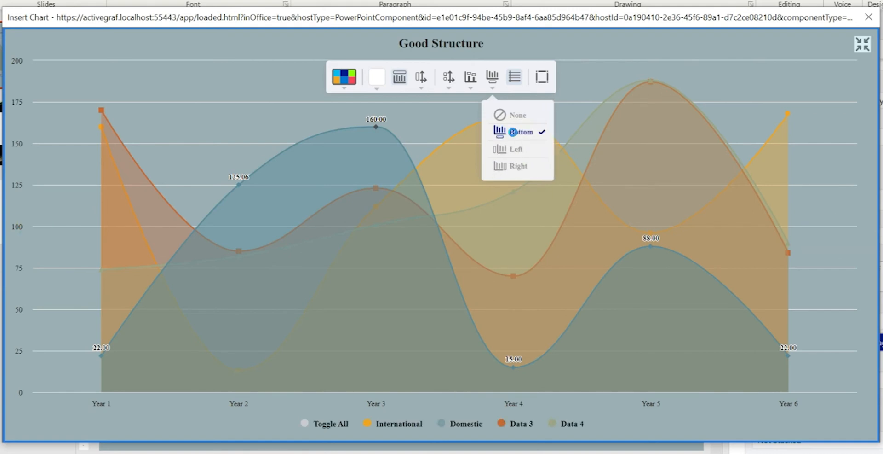
Narrow the chart's plot area slightly by moving its left edge inward, and leave plot area resizing
click(543, 79)
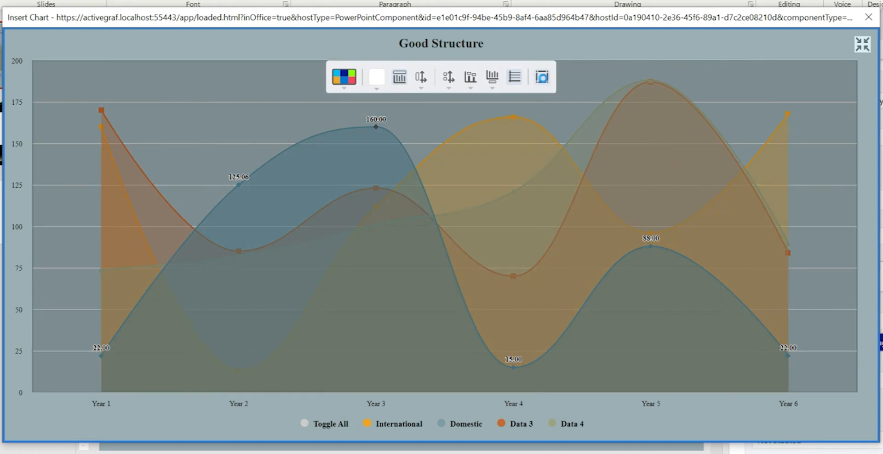
click(34, 135)
drag(34, 134, 40, 136)
click(38, 136)
click(39, 135)
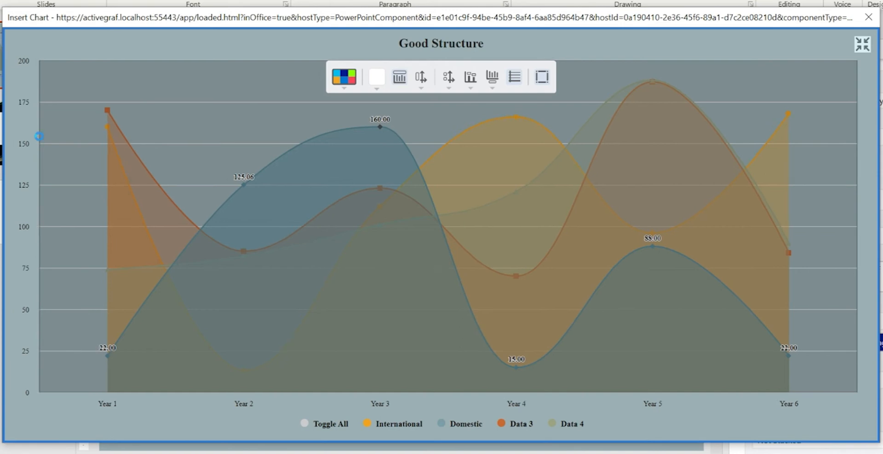
click(545, 80)
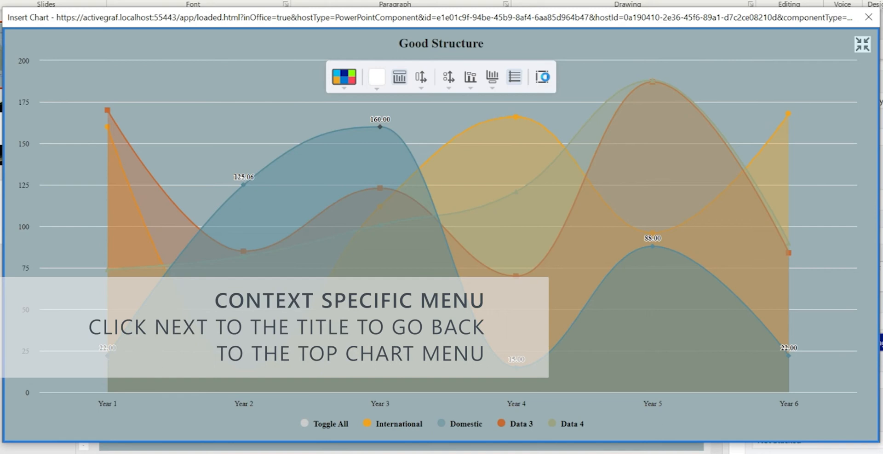
Change the Domestic series to the Column type and open its series settings
click(538, 40)
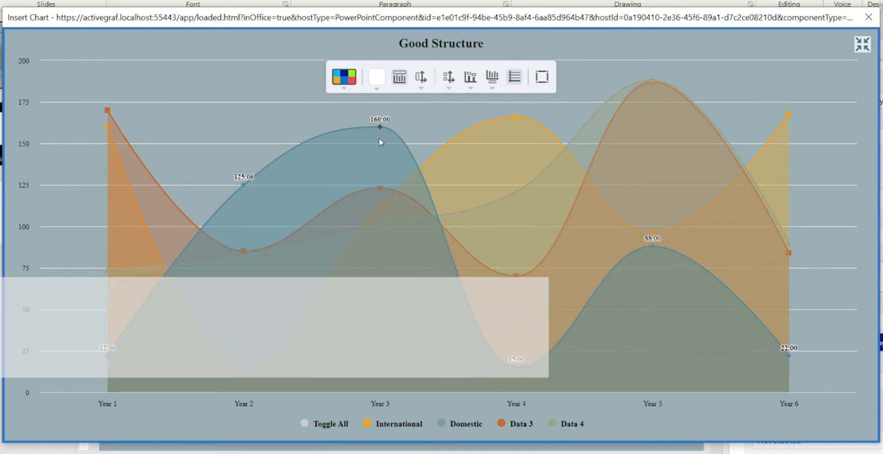
click(378, 138)
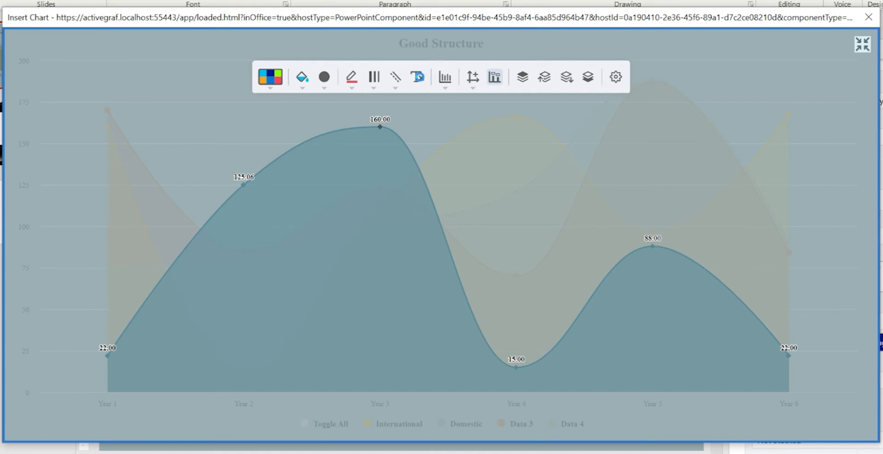
click(445, 79)
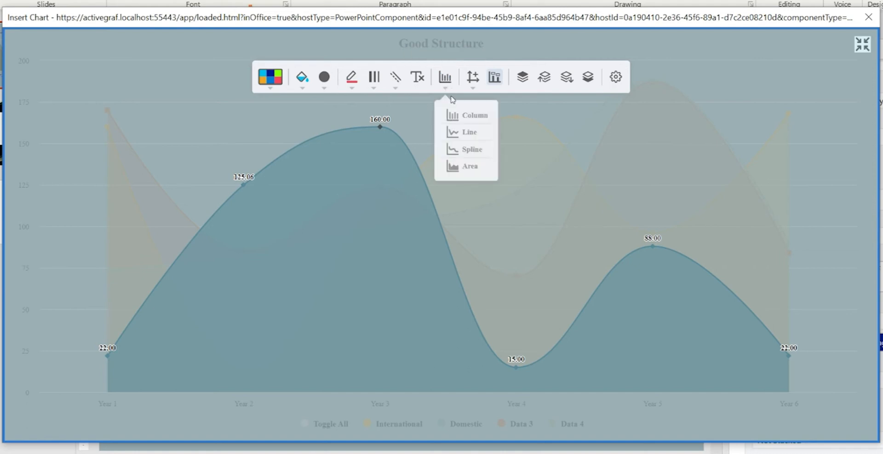
click(457, 118)
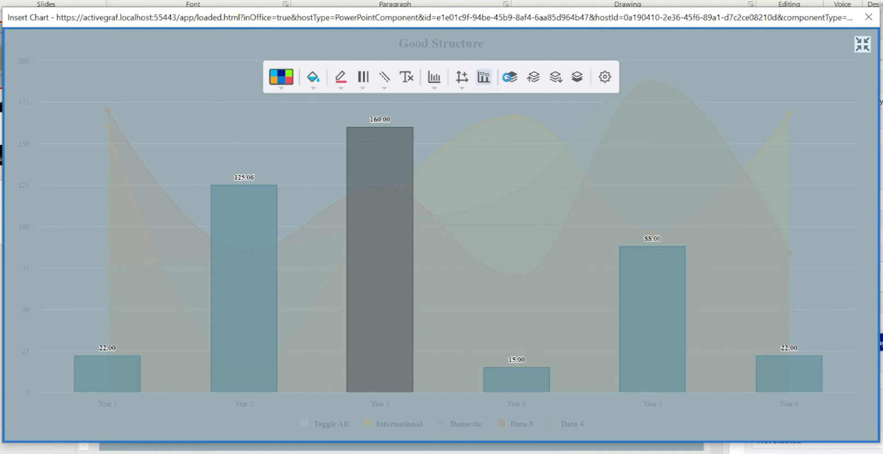
click(606, 78)
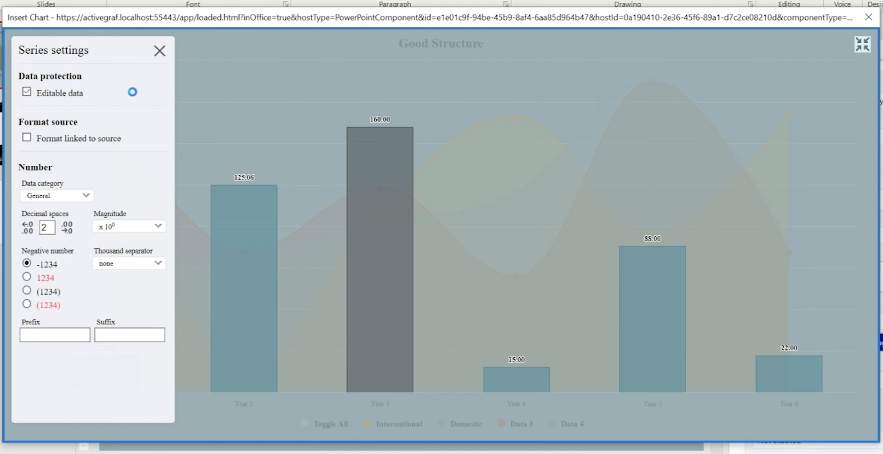
Turn editable data off and on for the Domestic series, and link its format to source and unlink it again
click(26, 92)
click(26, 92)
click(27, 138)
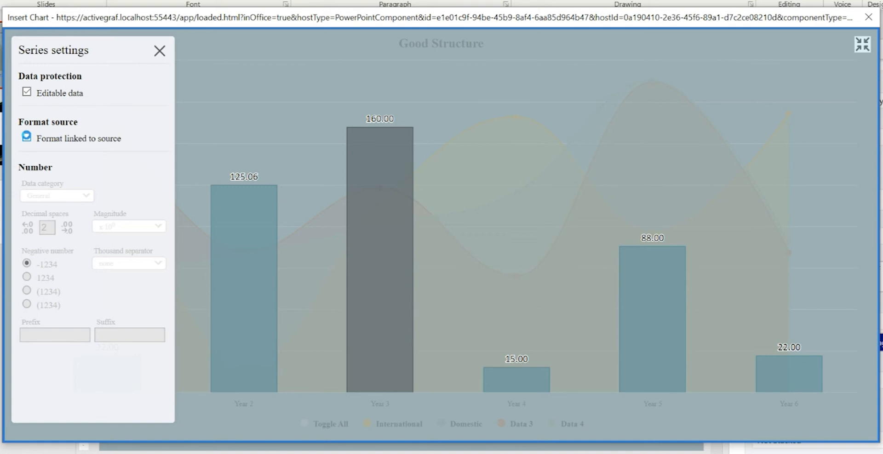
click(26, 136)
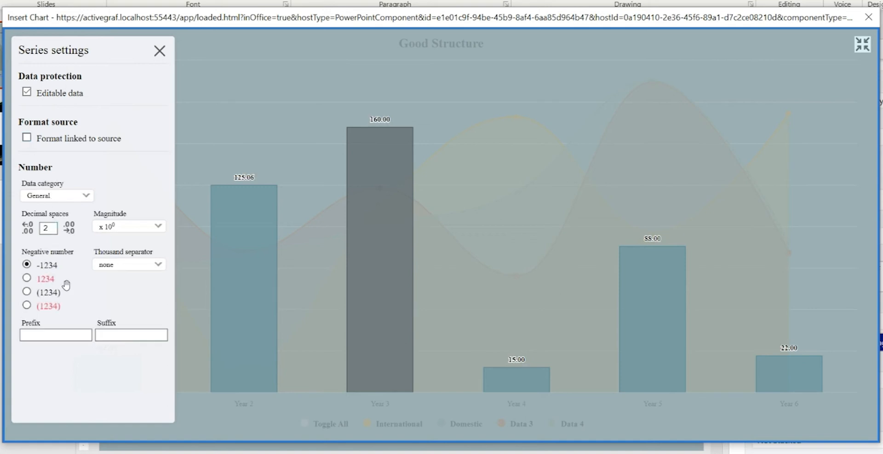
Set the Domestic series' number format to magnitude x 10³ with prefix $ and suffix Mn, and close the series settings
click(159, 226)
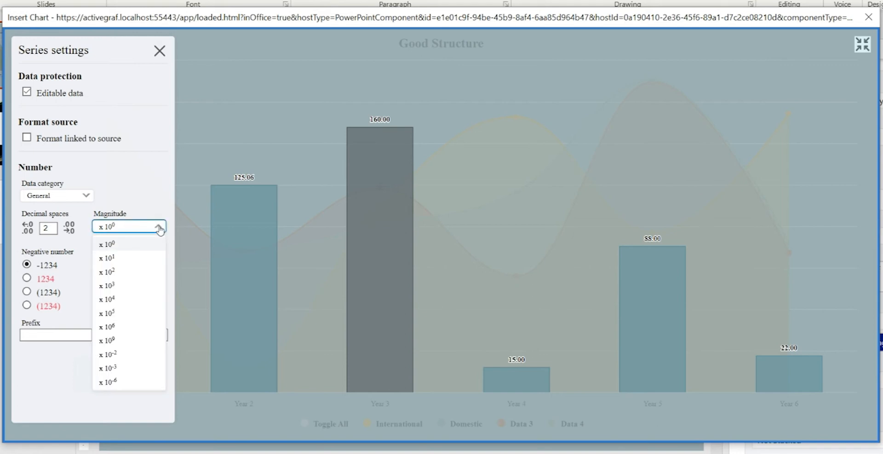
click(137, 286)
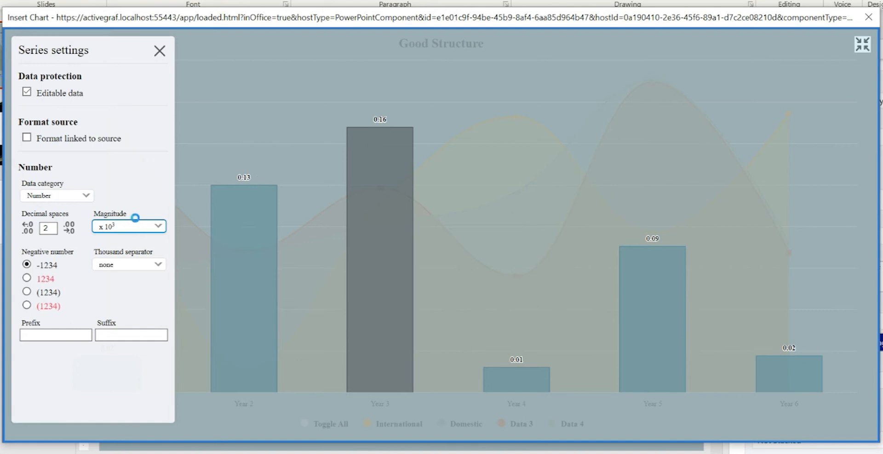
click(73, 332)
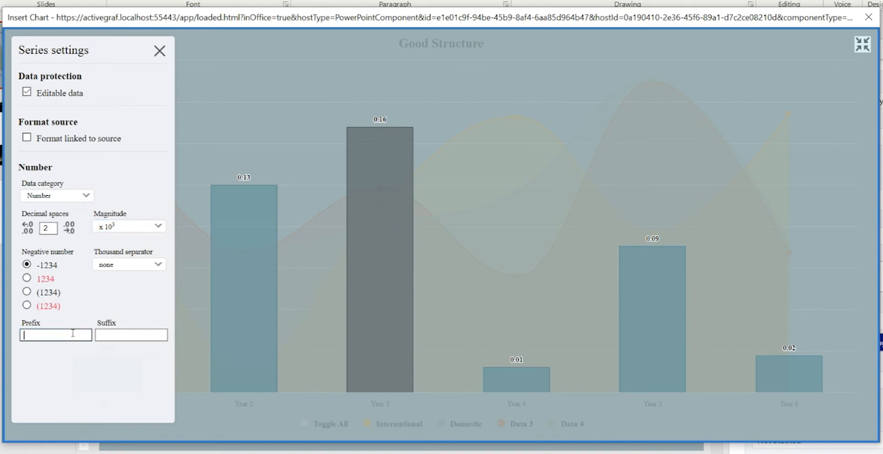
text($)
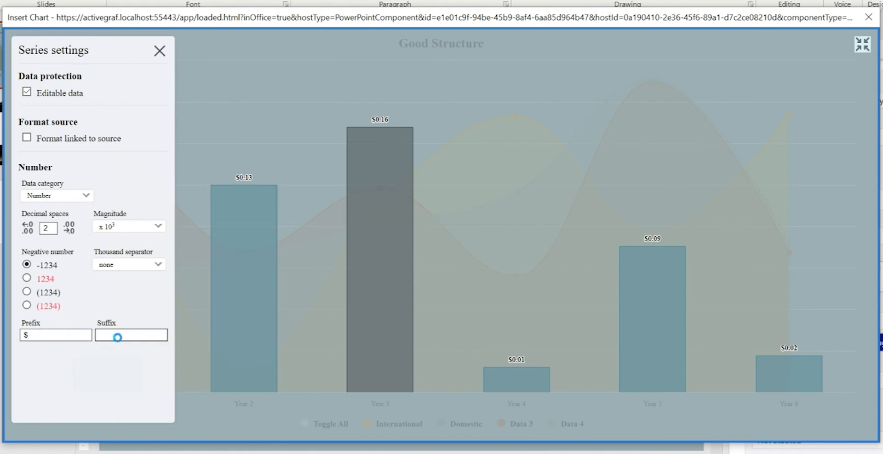
text(Mn)
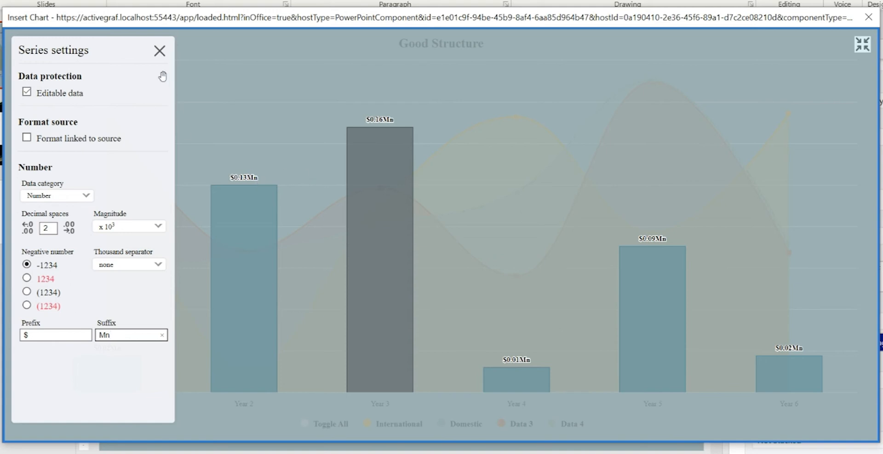
click(158, 50)
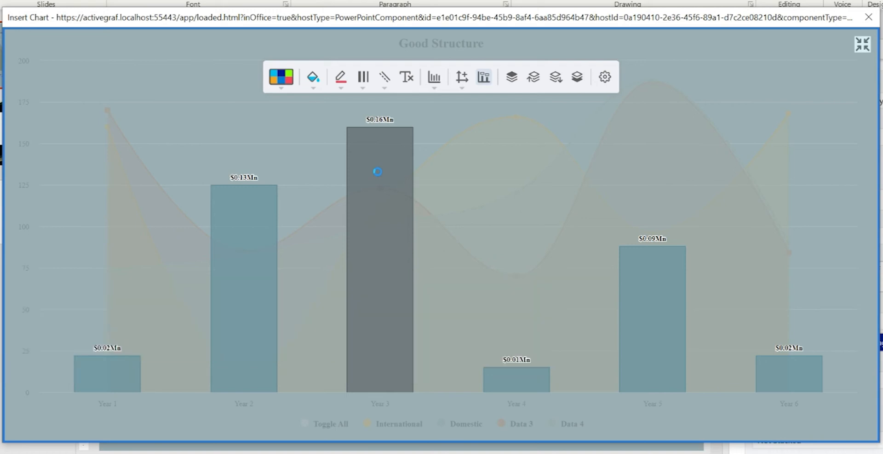
Clear the custom formatting of the single Domestic column for Year 3
double_click(377, 172)
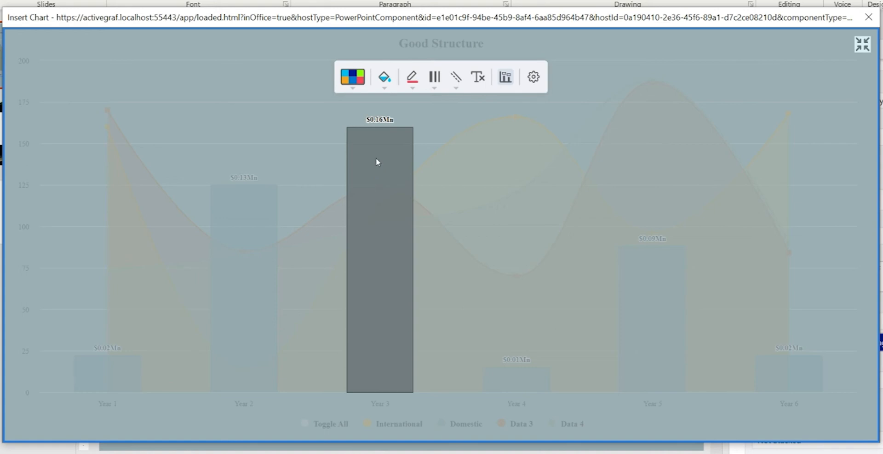
click(479, 81)
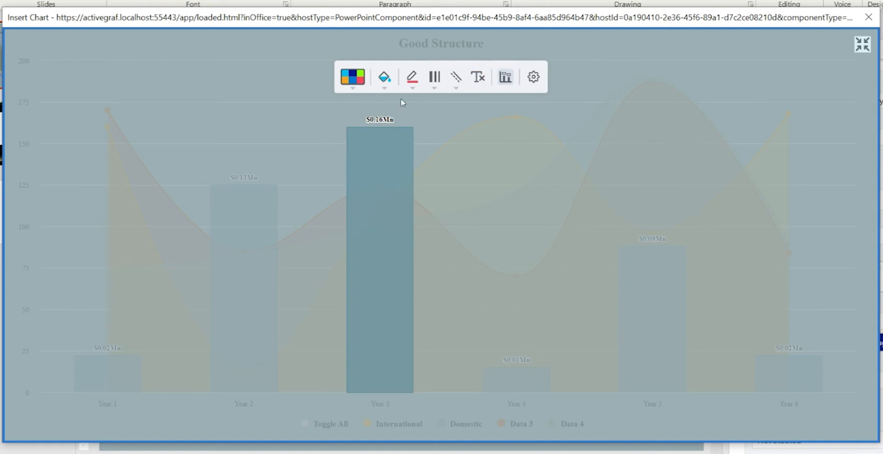
Format only the Domestic data label for Year 3 as 10pt orange text, and deselect it
click(375, 115)
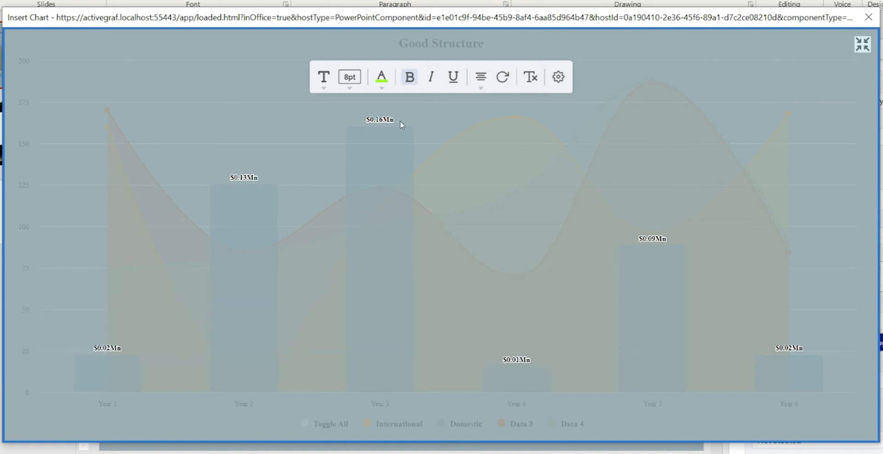
click(383, 118)
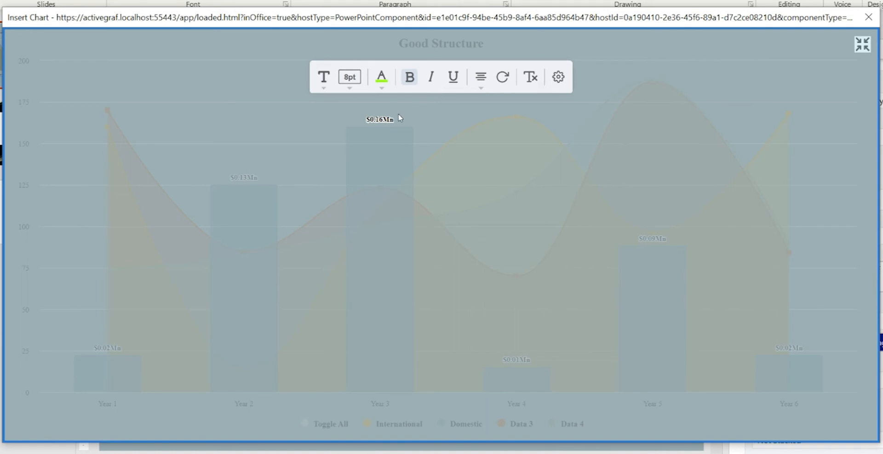
click(392, 129)
click(356, 77)
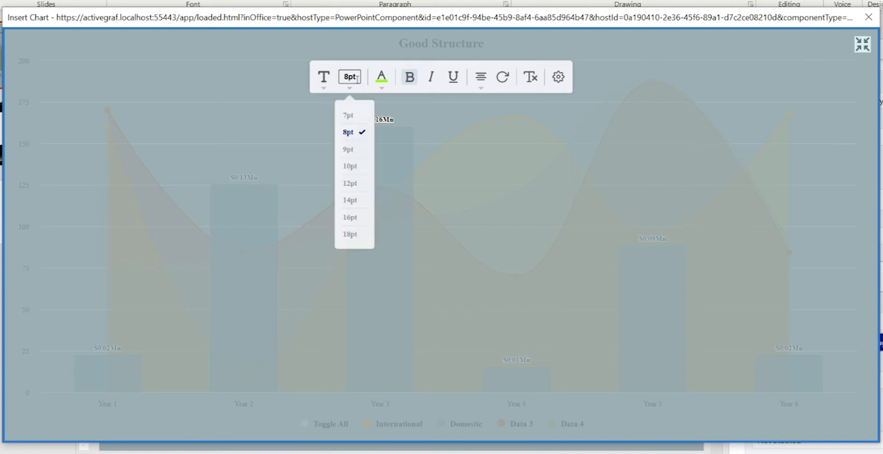
click(358, 169)
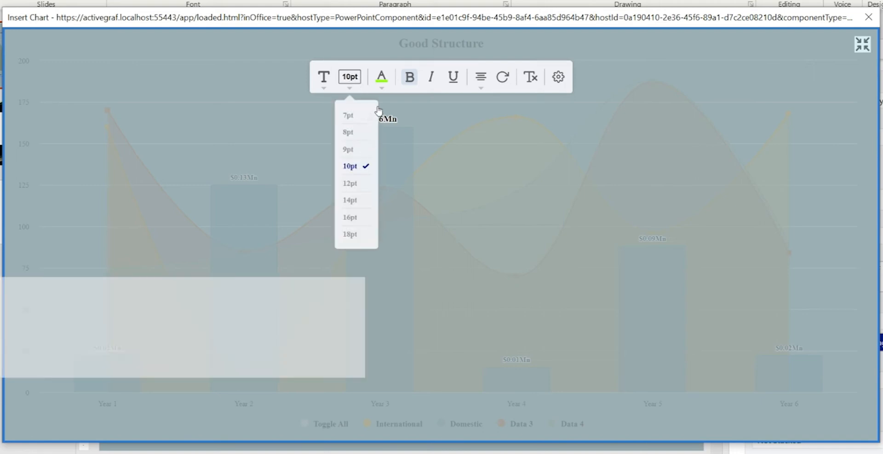
click(382, 76)
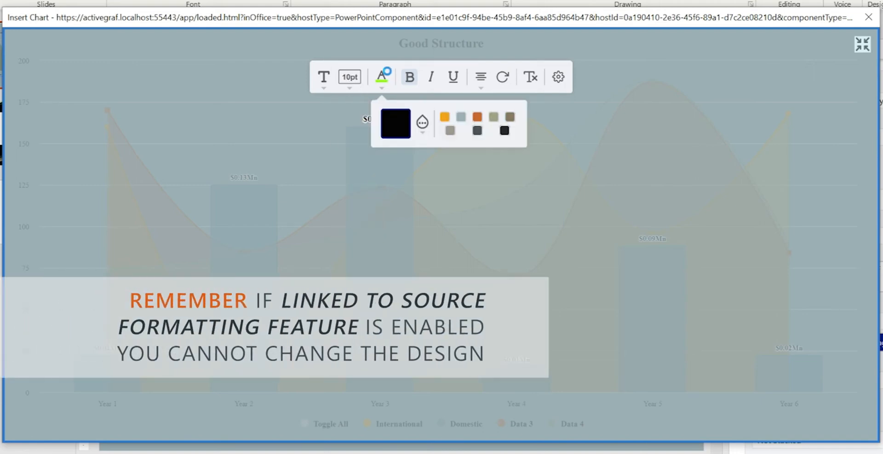
click(444, 117)
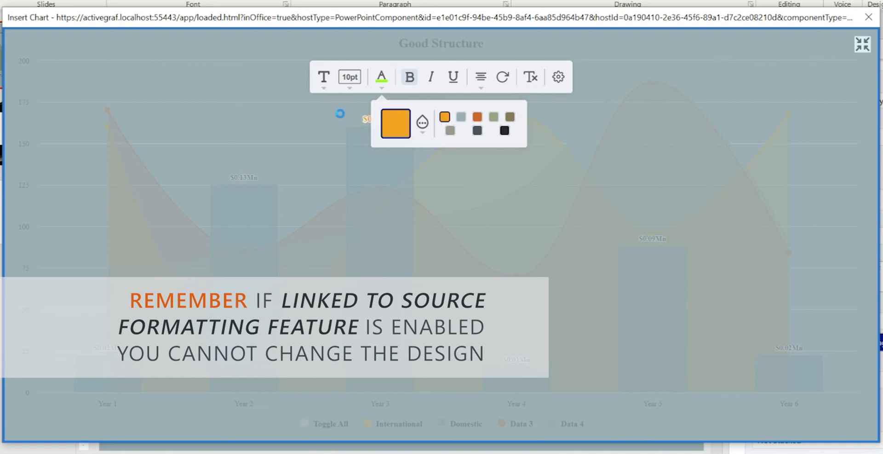
click(341, 118)
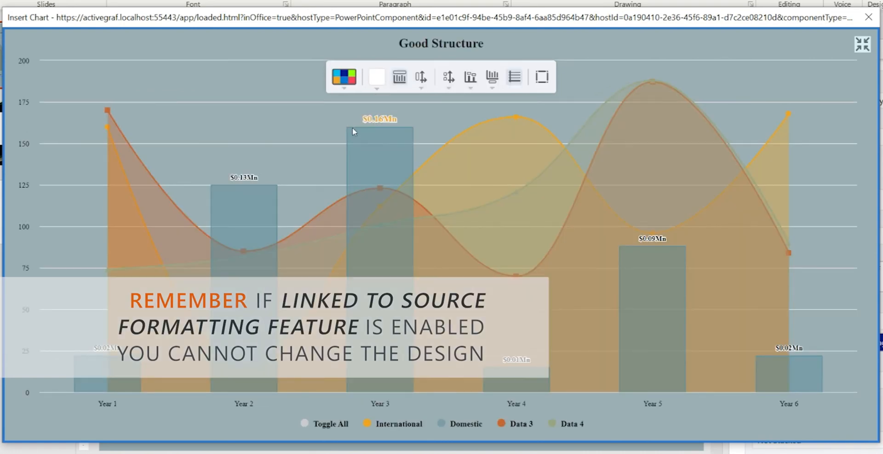
Open the text of the chart title for editing and leave it without entering anything
click(440, 42)
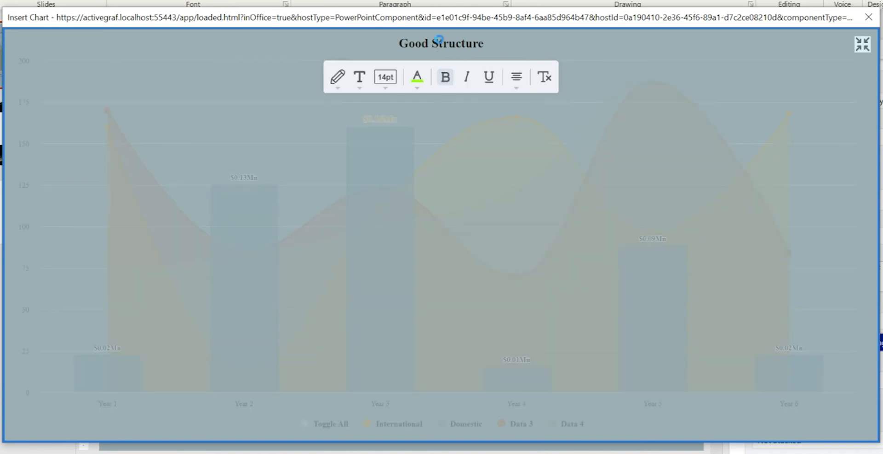
click(336, 77)
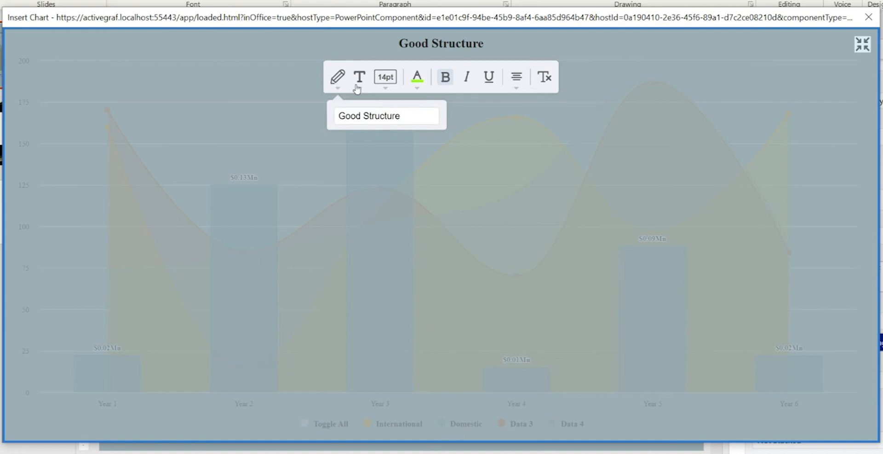
click(343, 51)
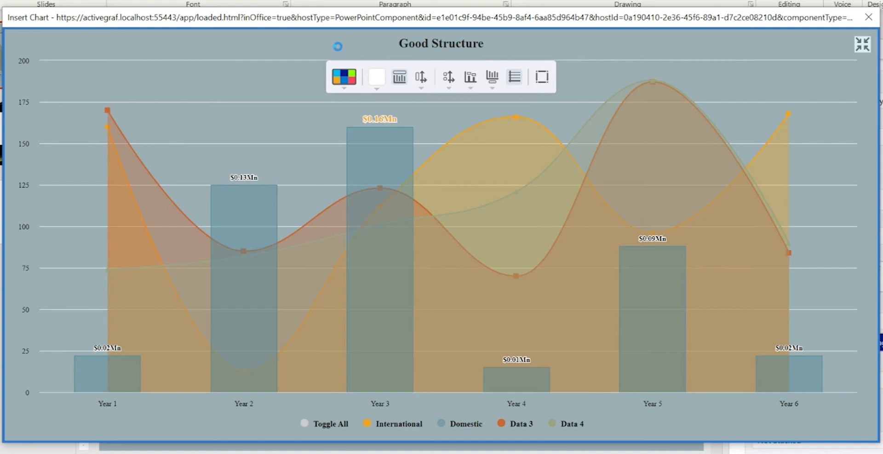
Examine the vertical axis line width choices and the text formatting options for its labels
click(21, 65)
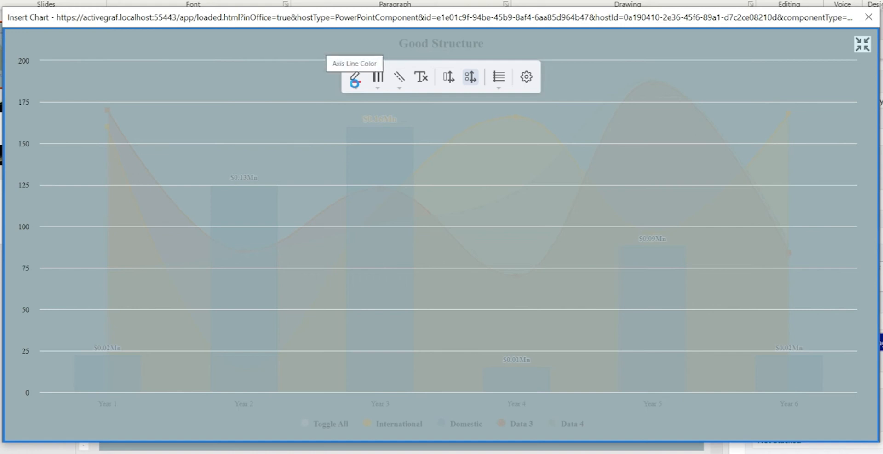
click(379, 88)
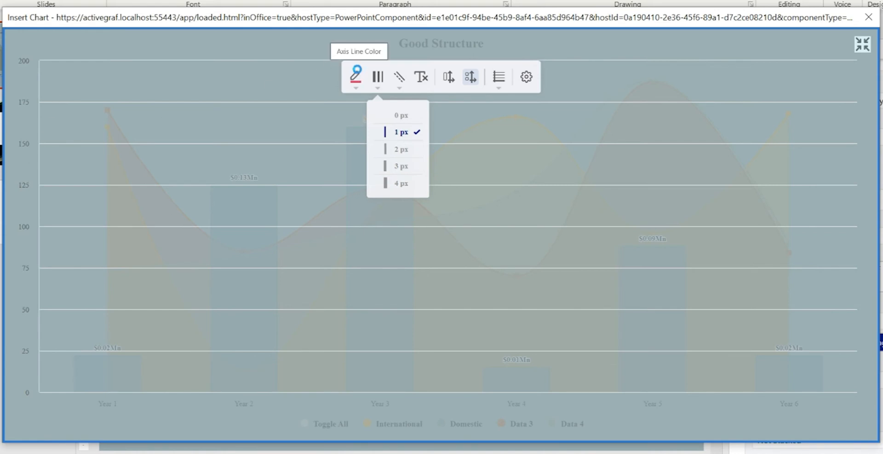
double_click(22, 60)
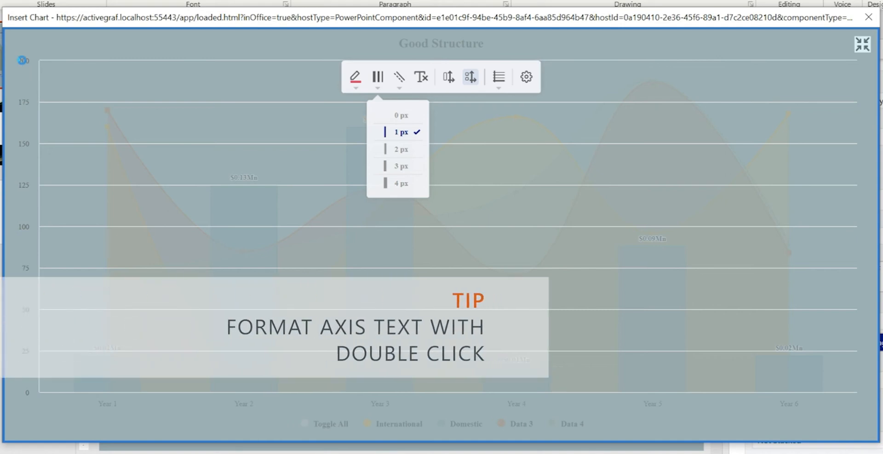
double_click(21, 61)
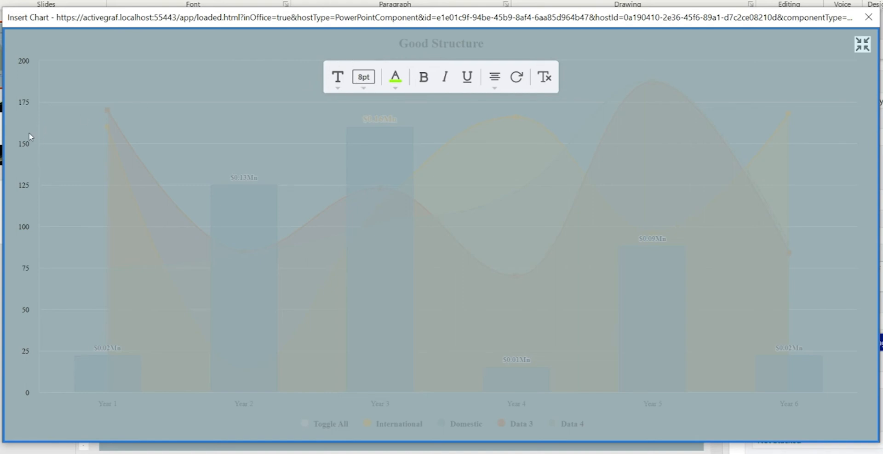
Set the vertical axis grid line interval to 10 and close the axis settings
click(26, 64)
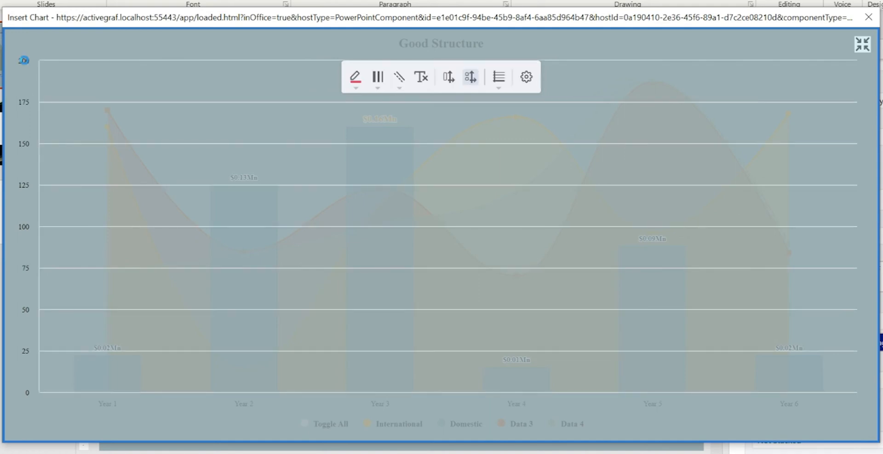
click(527, 79)
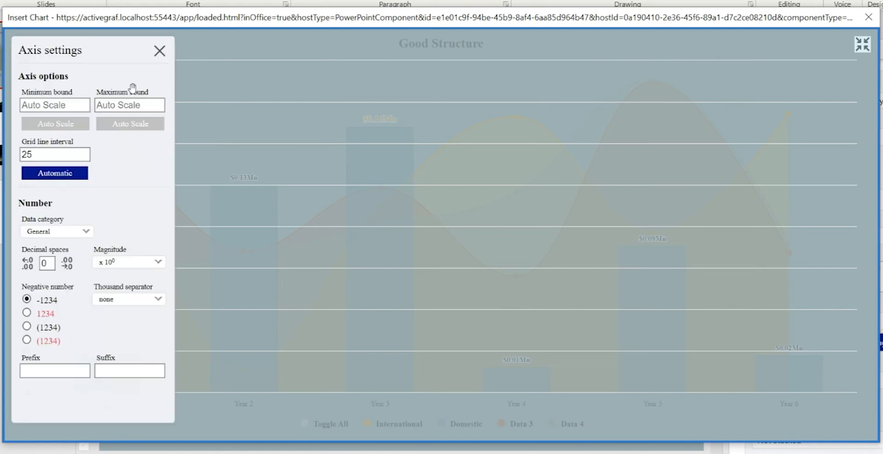
click(73, 105)
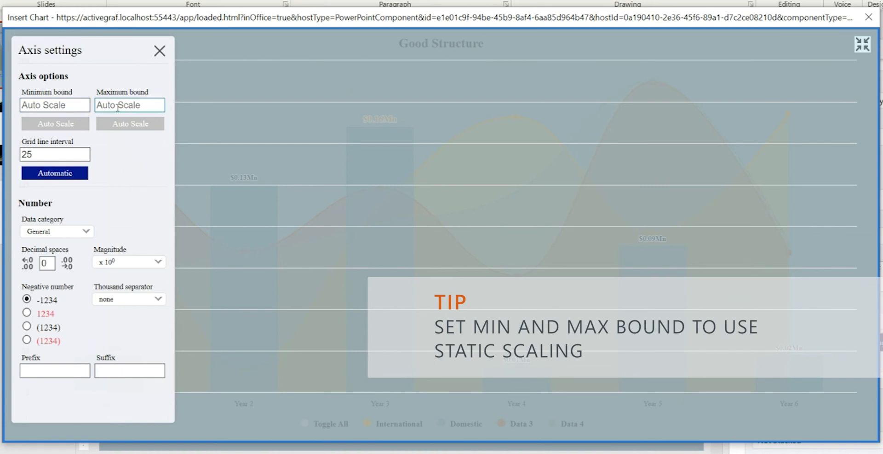
click(44, 154)
click(44, 154)
key(BackSpace)
key(BackSpace)
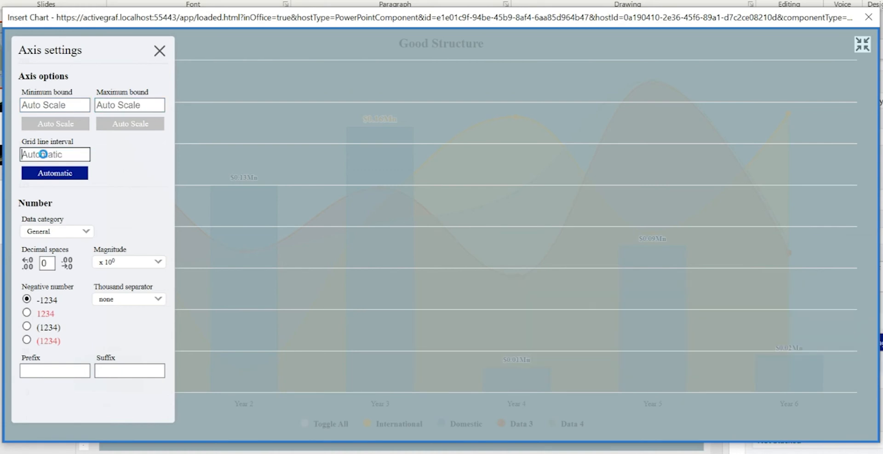
text(10)
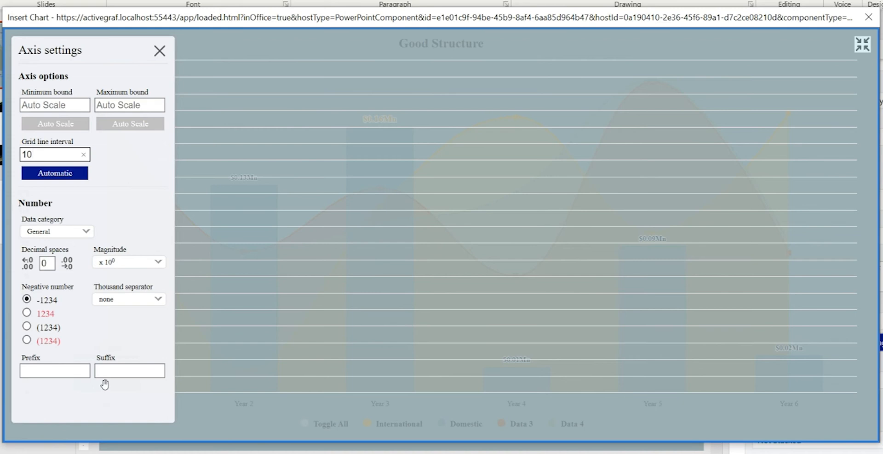
click(156, 51)
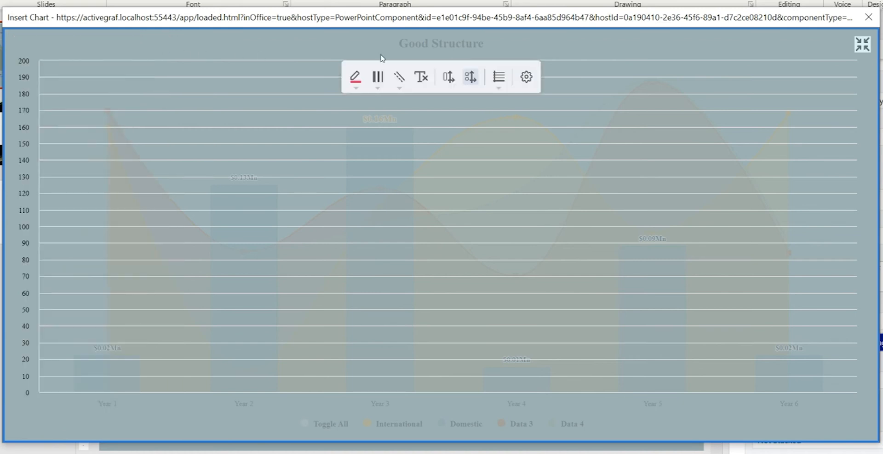
Examine the vertical axis grid line formatting options, including grid spacing, and deselect the axis
click(502, 81)
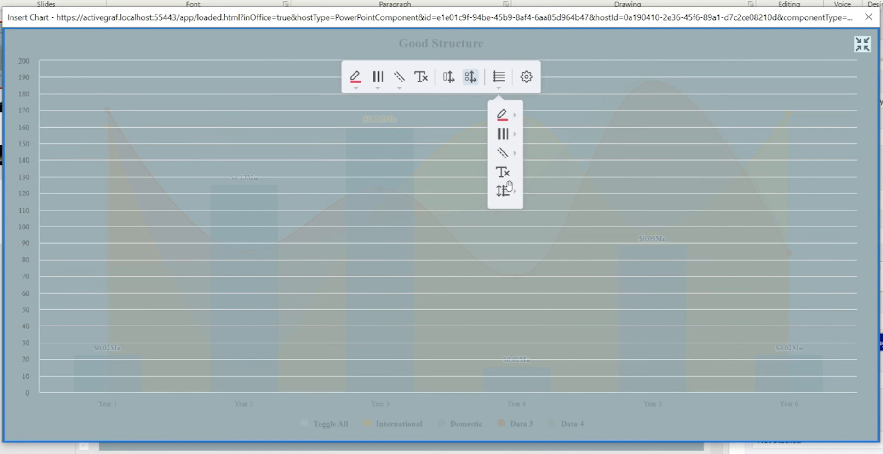
mouse_move(509, 196)
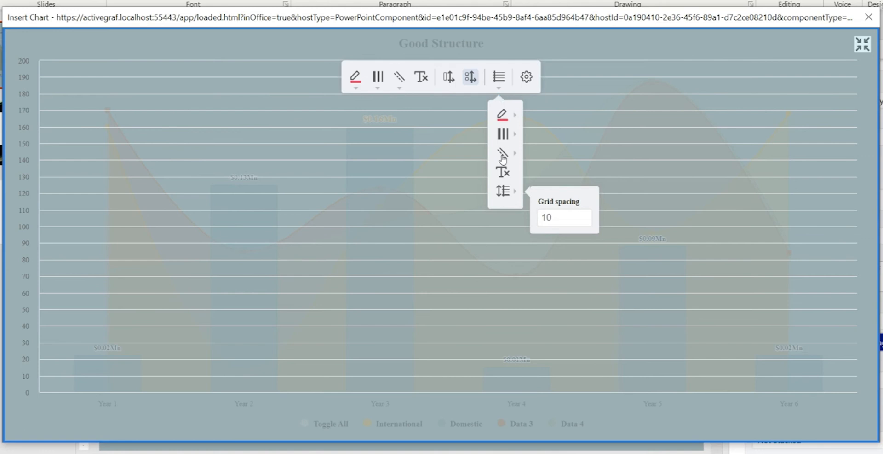
click(336, 48)
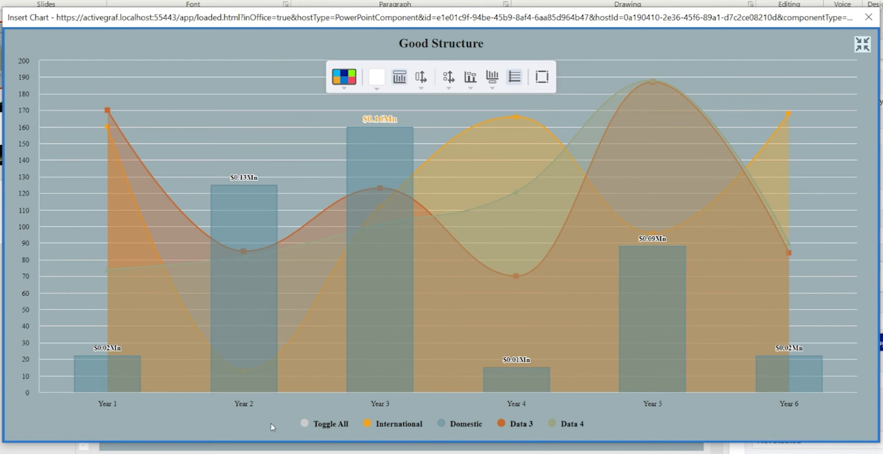
Set the chart legend text to 10pt Arial
click(406, 423)
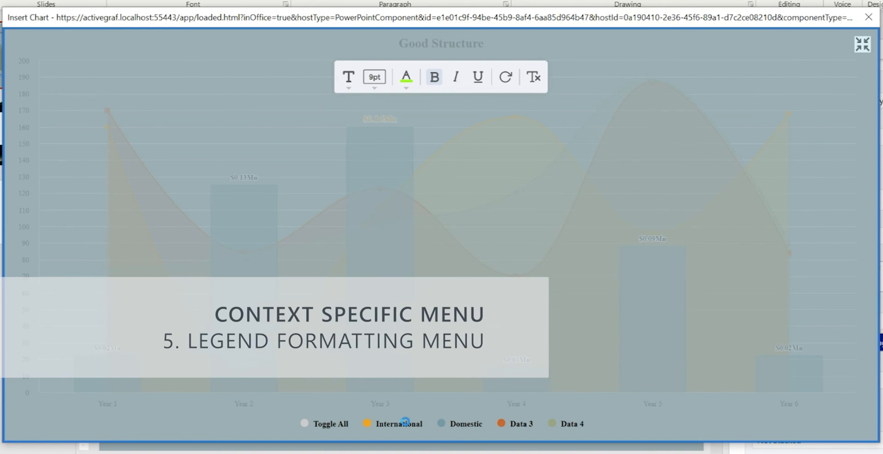
click(377, 77)
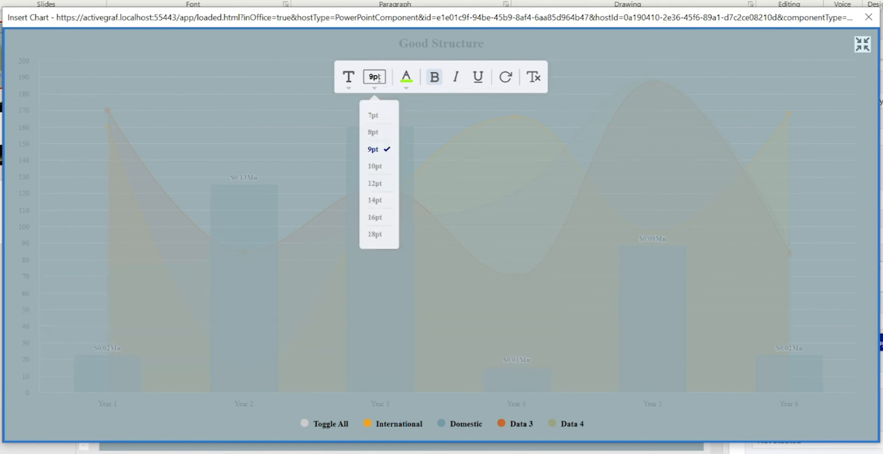
click(377, 168)
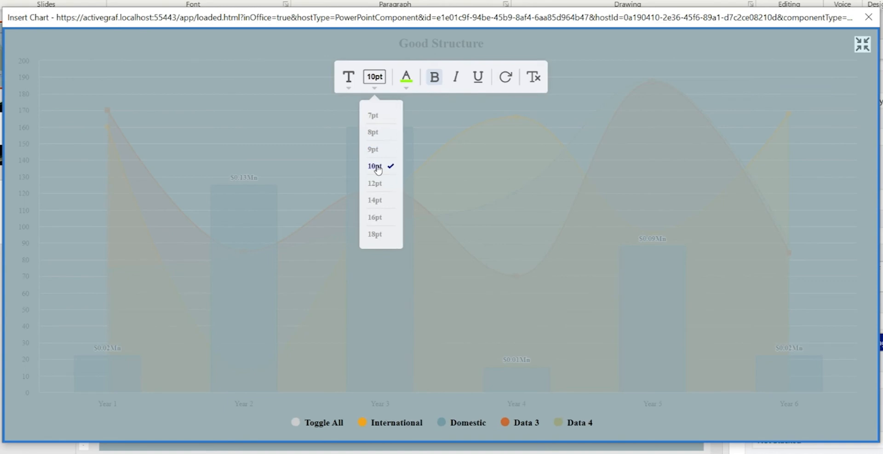
click(350, 82)
click(357, 141)
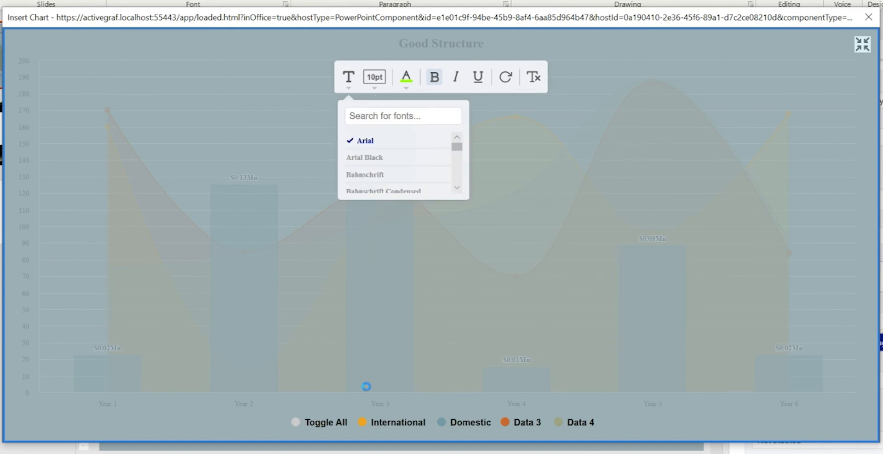
Open the name of the International legend entry for editing and leave it without entering anything
click(394, 424)
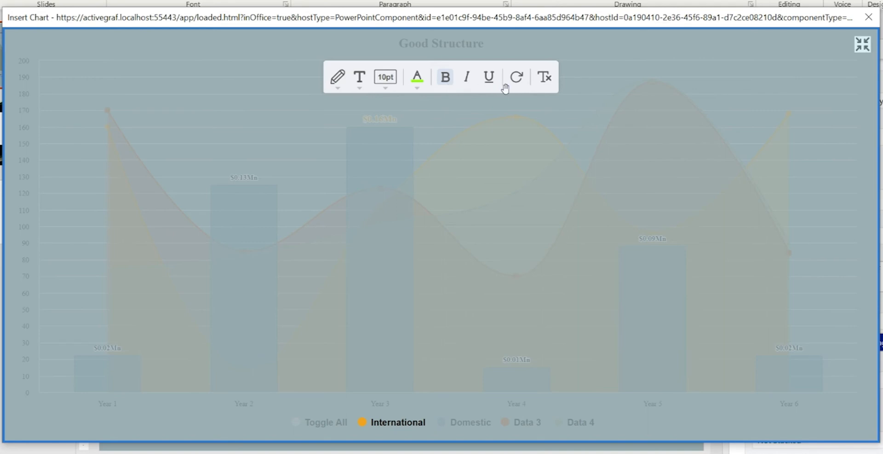
click(334, 86)
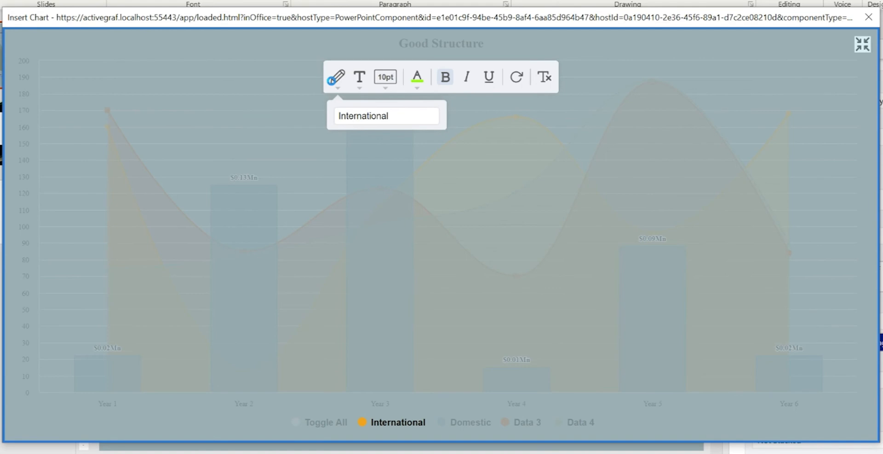
click(329, 41)
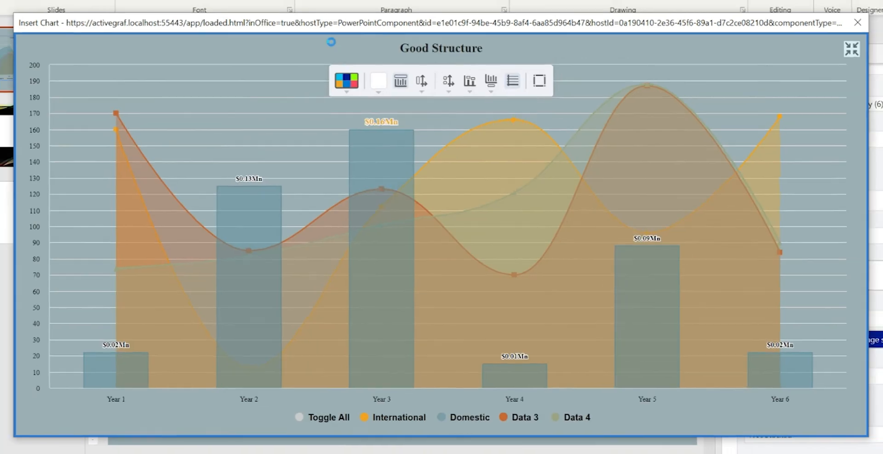